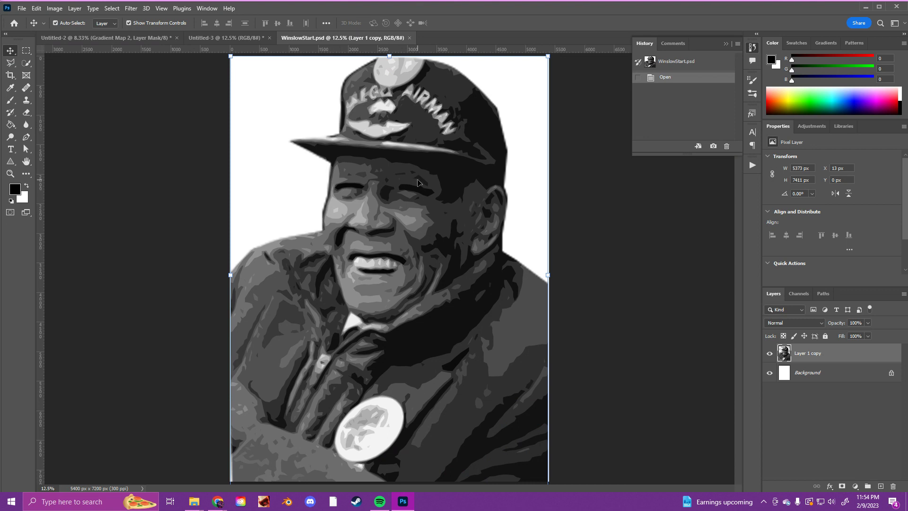
# Make WinslowStart.psd the second open document and review the layer stack of the finished Untitled-2 poster
pyautogui.moveTo(335, 38); pyautogui.dragTo(172, 41)
pyautogui.click(106, 40)
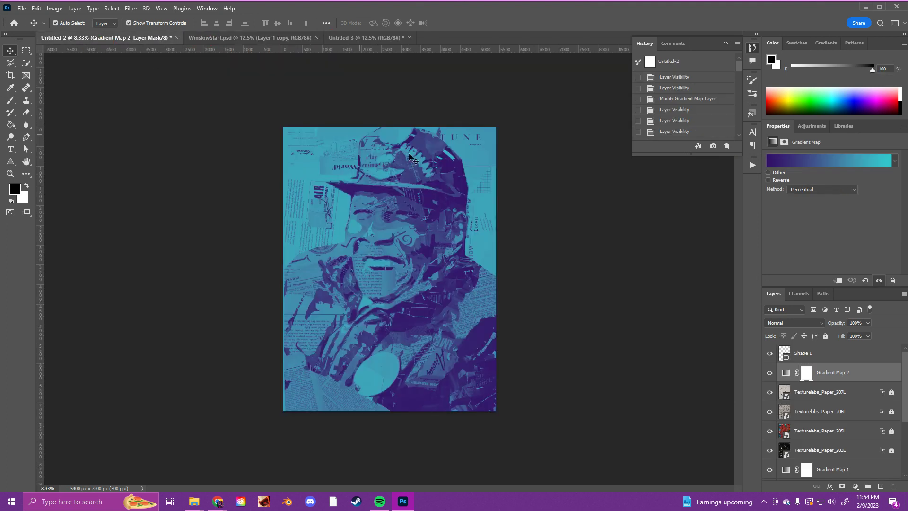
pyautogui.scroll(-3, 860, 441)
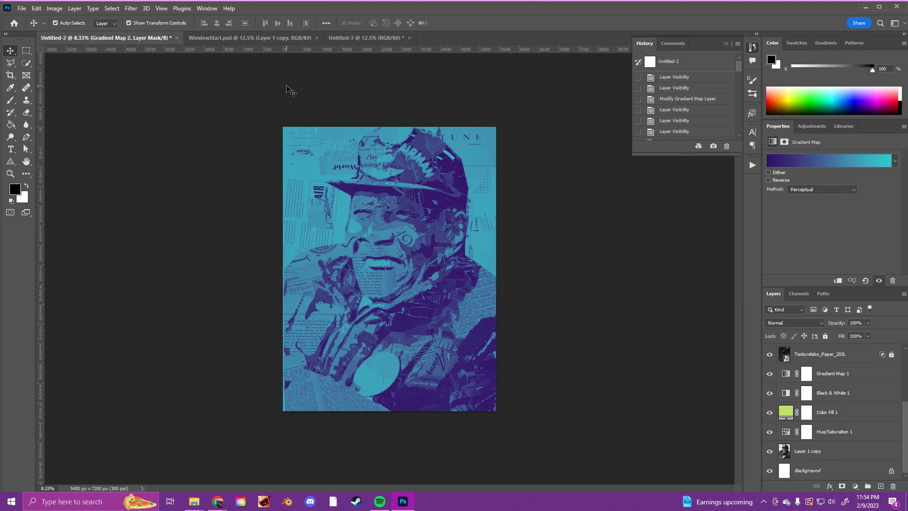
# Add a Hue/Saturation adjustment layer above Layer 1 copy in WinslowStart.psd and set its saturation to -100
pyautogui.click(244, 39)
pyautogui.click(868, 455)
pyautogui.click(856, 486)
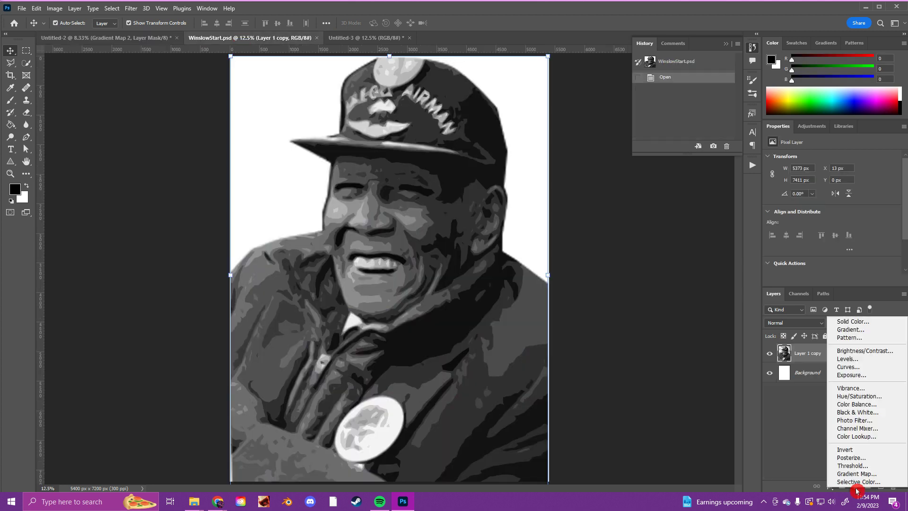
pyautogui.click(873, 396)
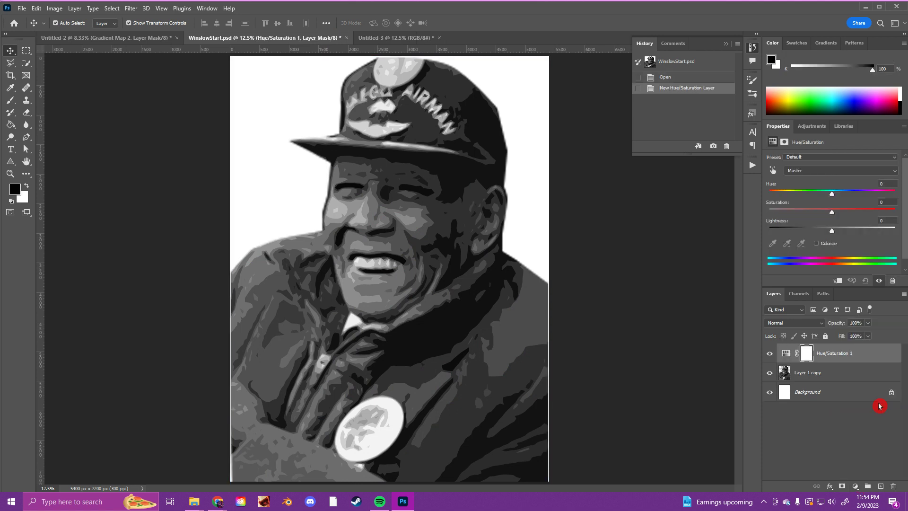
pyautogui.moveTo(832, 211); pyautogui.dragTo(725, 212)
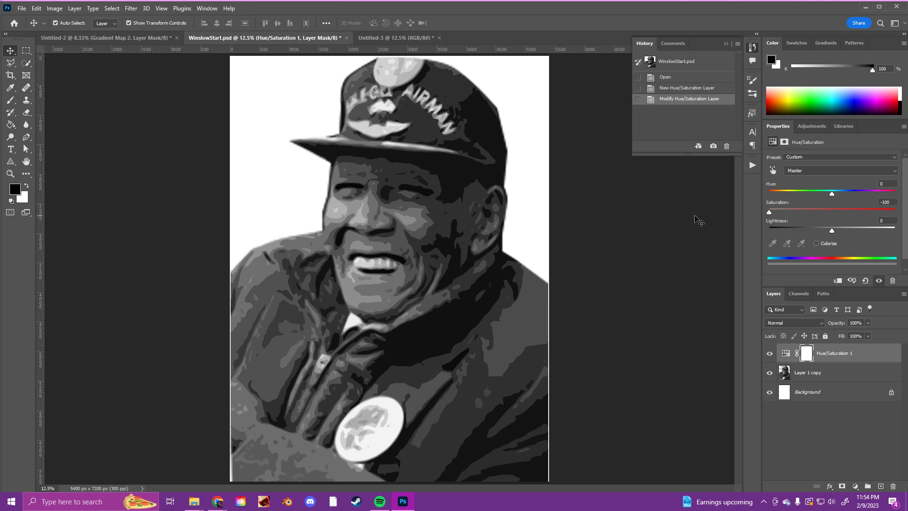
# Using Untitled-2 as reference, add a ce6e6e solid color fill layer above Hue/Saturation 1 in WinslowStart.psd and blend it with Hard Mix
pyautogui.click(84, 39)
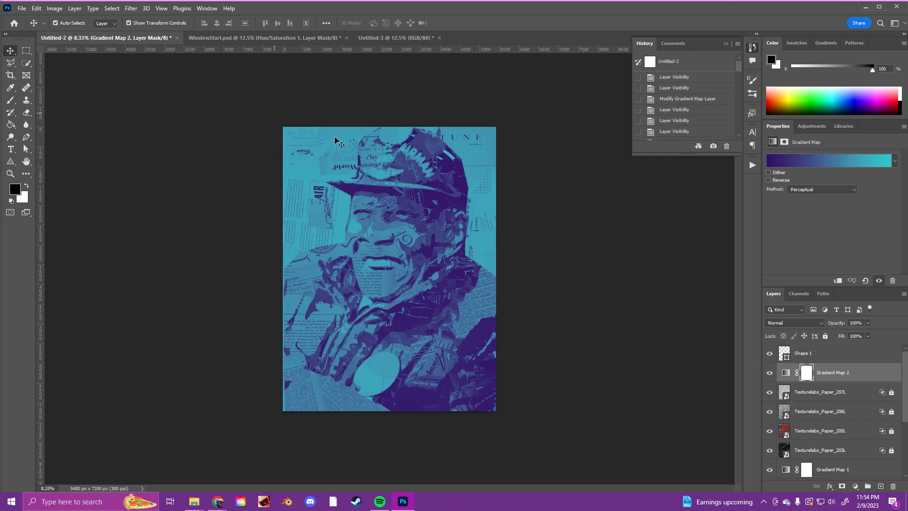
pyautogui.scroll(-4, 821, 393)
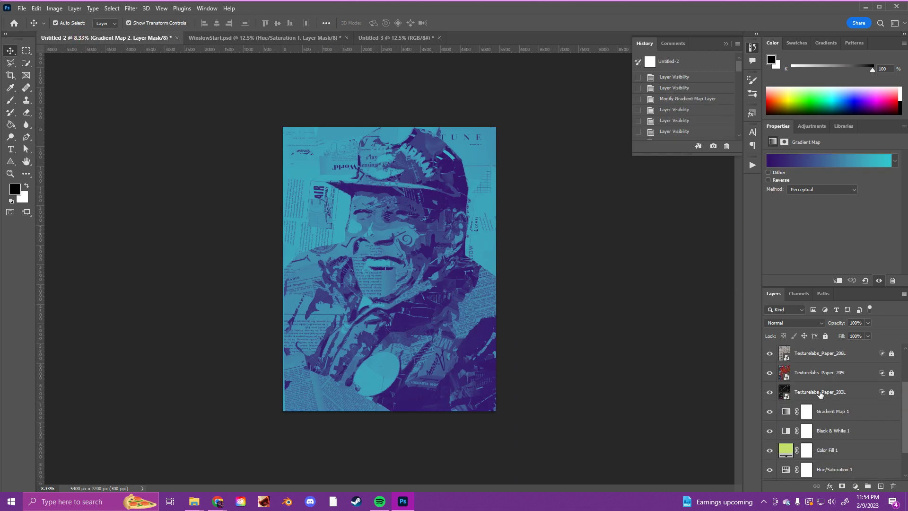
pyautogui.click(260, 38)
pyautogui.click(855, 487)
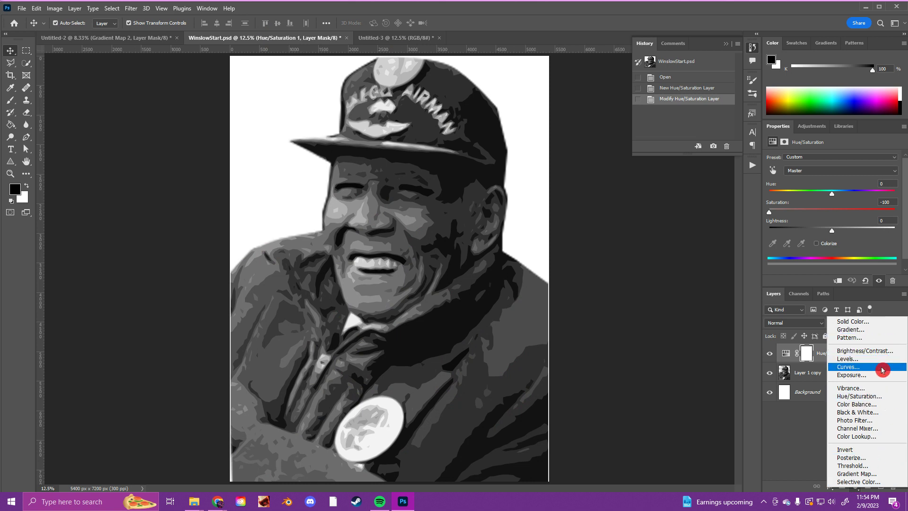
pyautogui.click(867, 323)
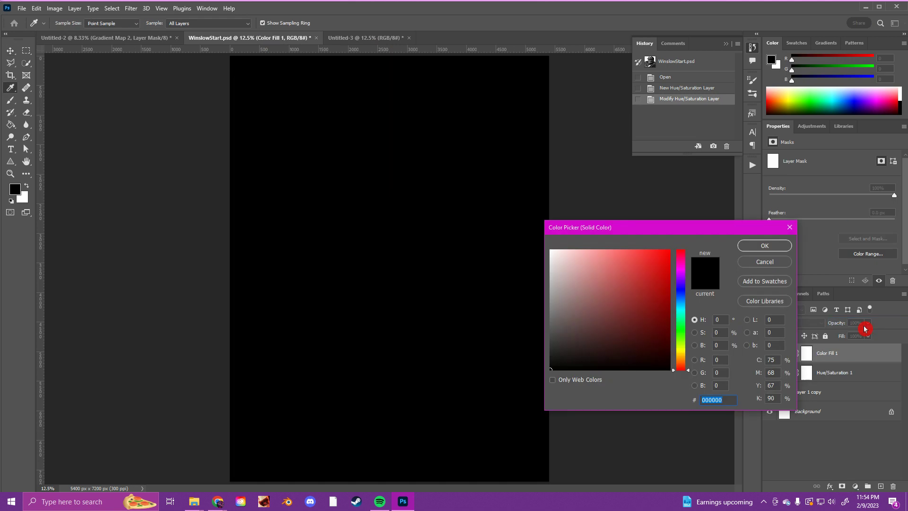
pyautogui.moveTo(624, 310); pyautogui.dragTo(606, 273)
pyautogui.click(773, 246)
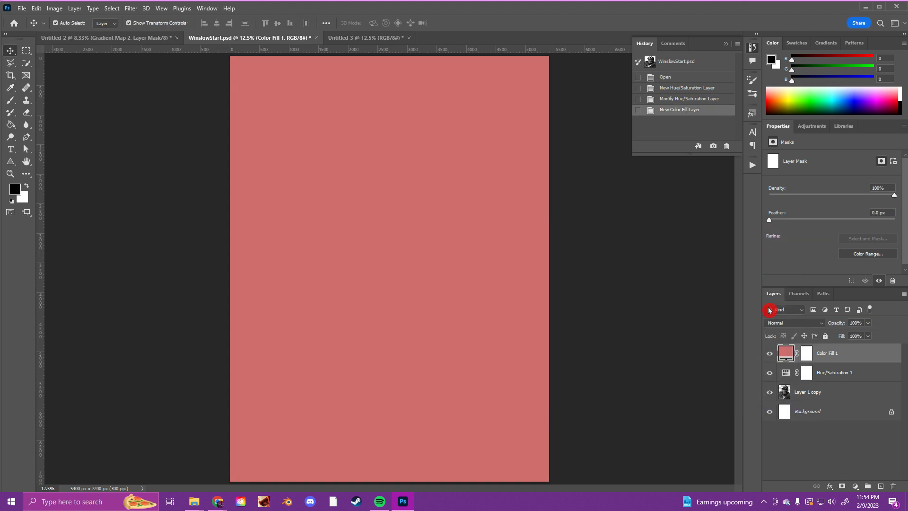
pyautogui.click(804, 323)
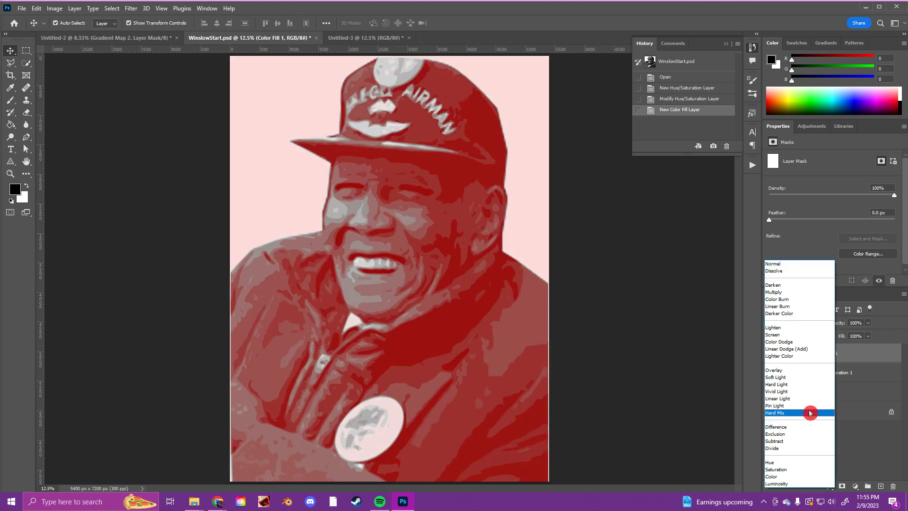
pyautogui.click(810, 412)
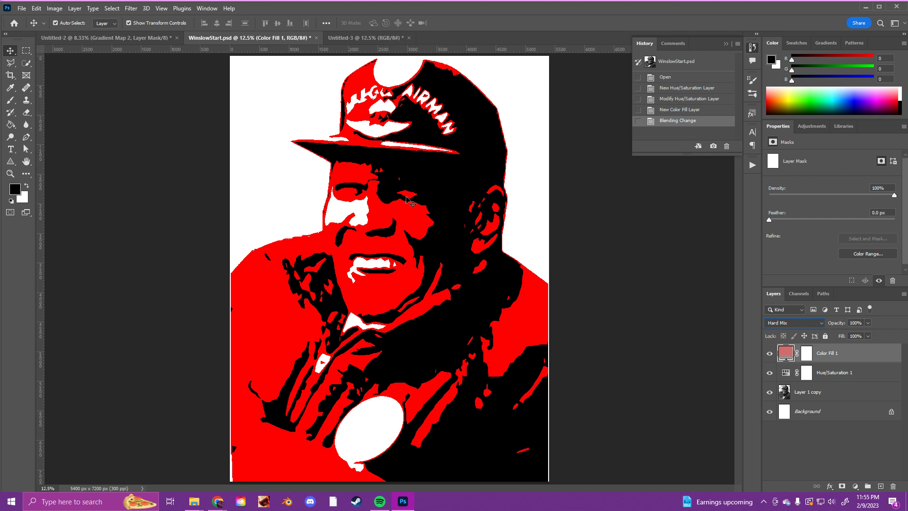
# In Untitled-2, hide every layer above Color Fill 1: the shape, both gradient maps, the paper textures and the Black & White adjustment
pyautogui.click(149, 38)
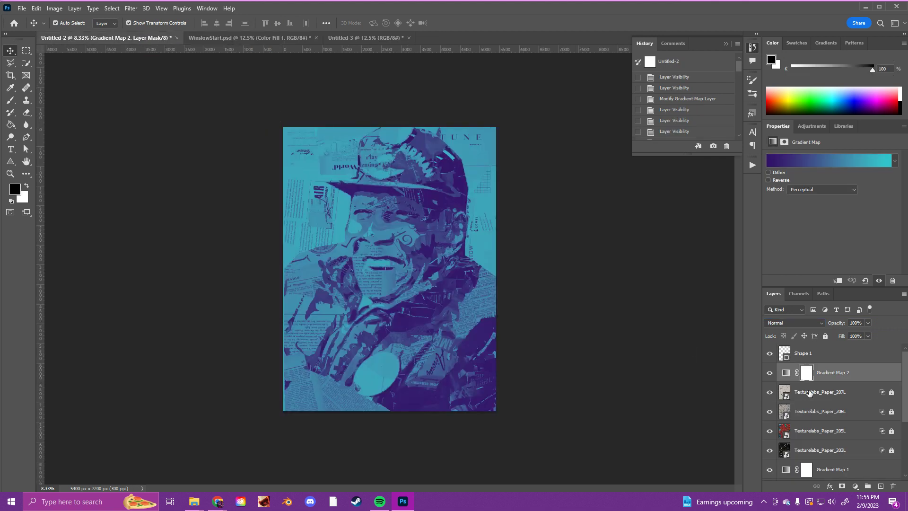
pyautogui.click(770, 358)
pyautogui.click(770, 373)
pyautogui.click(770, 392)
pyautogui.click(770, 411)
pyautogui.click(769, 431)
pyautogui.click(769, 450)
pyautogui.scroll(-2, 770, 444)
pyautogui.click(770, 412)
pyautogui.click(770, 431)
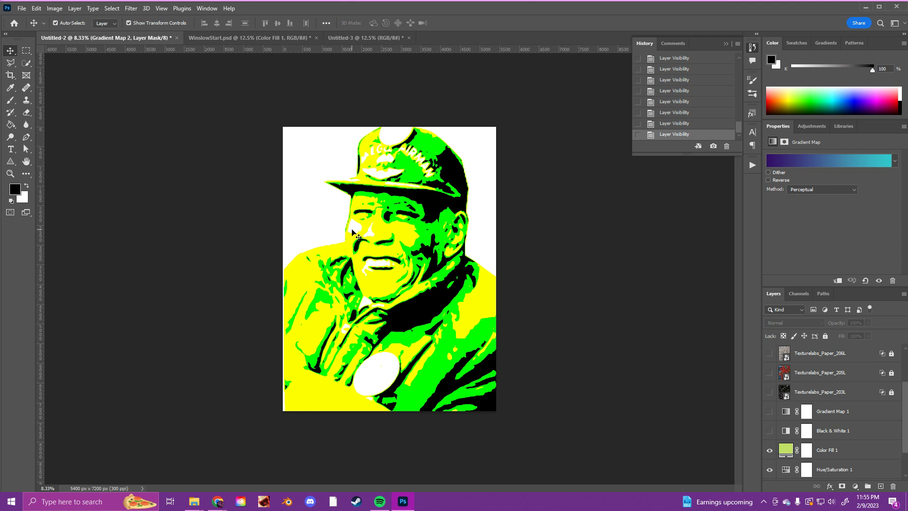
# Try several other hues and shades on the Color Fill 1 layer in WinslowStart.psd and discard them
pyautogui.click(236, 48)
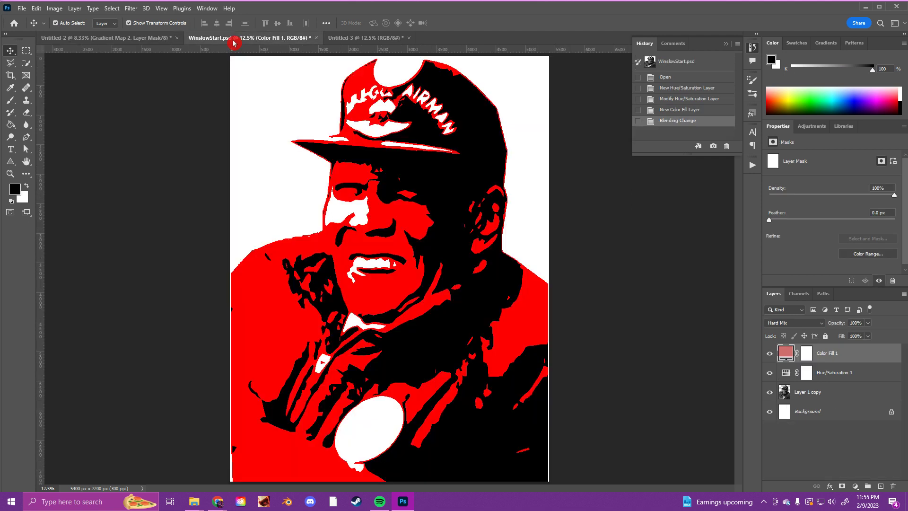
pyautogui.doubleClick(788, 356)
pyautogui.moveTo(625, 296); pyautogui.dragTo(572, 290)
pyautogui.moveTo(684, 305); pyautogui.dragTo(689, 354)
pyautogui.moveTo(635, 313)
pyautogui.mouseDown()
pyautogui.moveTo(629, 298)
pyautogui.moveTo(580, 278)
pyautogui.moveTo(570, 260)
pyautogui.moveTo(600, 262)
pyautogui.moveTo(611, 276)
pyautogui.moveTo(639, 268)
pyautogui.moveTo(646, 286)
pyautogui.moveTo(615, 317)
pyautogui.mouseUp()
pyautogui.moveTo(689, 353); pyautogui.dragTo(688, 327)
pyautogui.moveTo(644, 272)
pyautogui.mouseDown()
pyautogui.moveTo(648, 264)
pyautogui.moveTo(640, 278)
pyautogui.moveTo(599, 274)
pyautogui.moveTo(657, 302)
pyautogui.moveTo(664, 286)
pyautogui.moveTo(648, 275)
pyautogui.moveTo(619, 319)
pyautogui.moveTo(662, 310)
pyautogui.mouseUp()
pyautogui.click(760, 269)
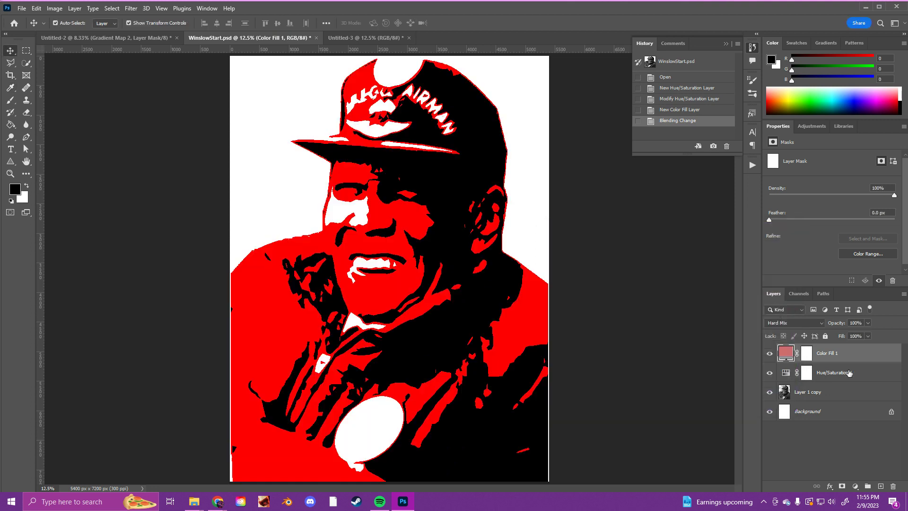
# Try the Hue/Saturation 1 layer above Color Fill 1, and restore the original layer order
pyautogui.click(836, 368)
pyautogui.moveTo(836, 373); pyautogui.dragTo(833, 349)
pyautogui.doubleClick(783, 373)
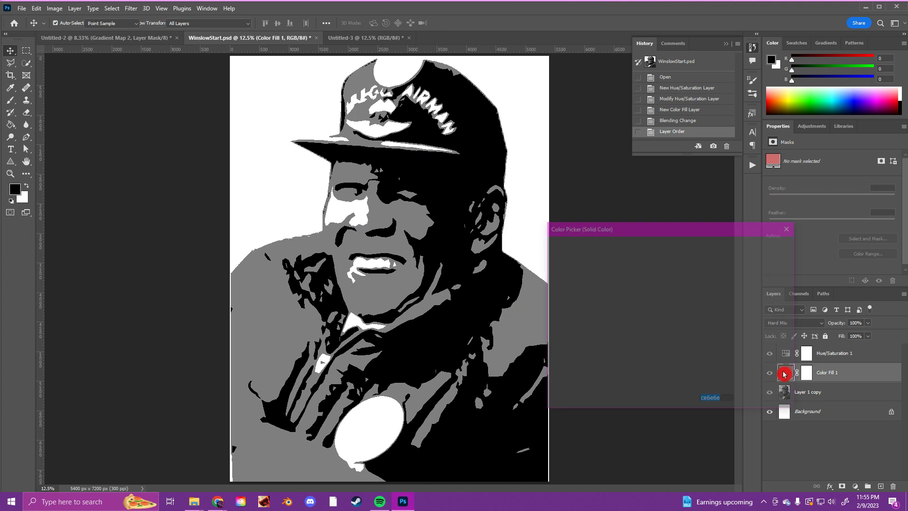
pyautogui.click(772, 294)
pyautogui.moveTo(814, 374); pyautogui.dragTo(814, 352)
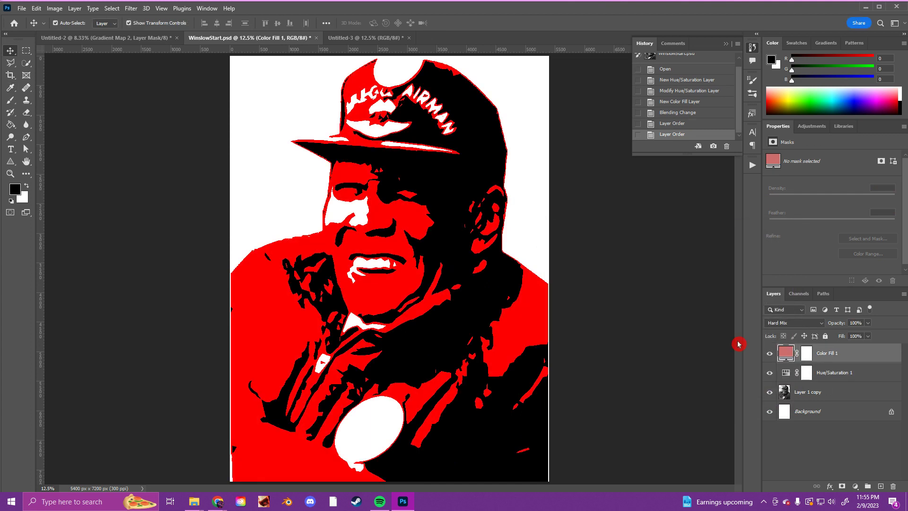
# Copy the hex color code of the Color Fill 1 layer in Untitled-2, leaving its color as it is
pyautogui.click(104, 38)
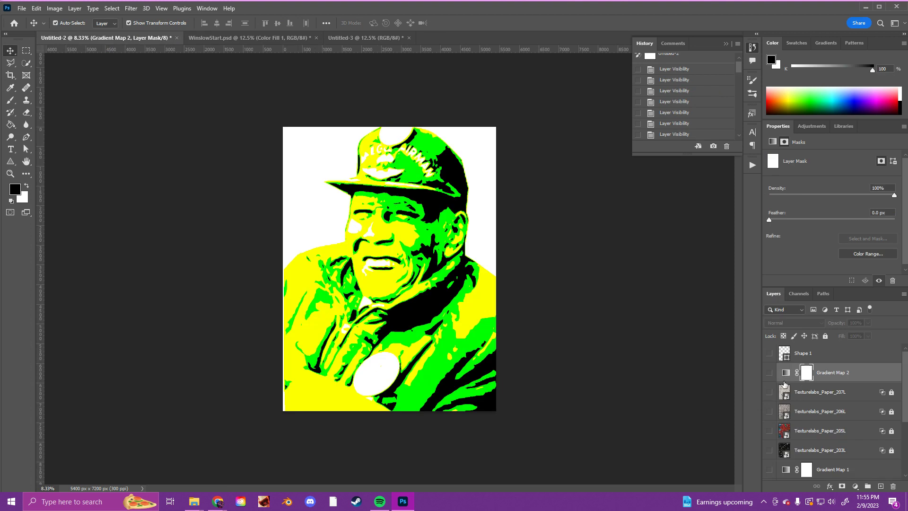
pyautogui.scroll(-4, 791, 438)
pyautogui.doubleClick(785, 432)
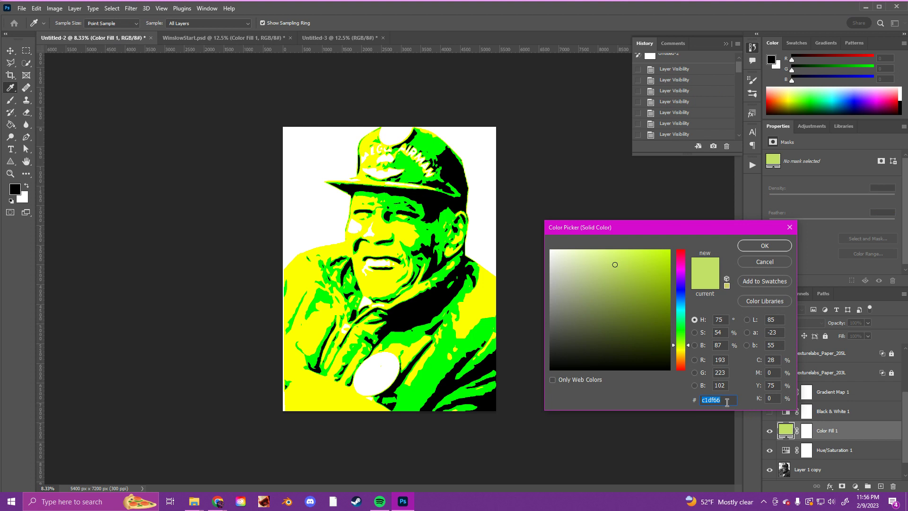
pyautogui.rightClick(714, 400)
pyautogui.click(728, 301)
pyautogui.click(751, 261)
# Set the color of the Color Fill 1 layer in WinslowStart.psd to c1df66 using the copied code
pyautogui.click(234, 37)
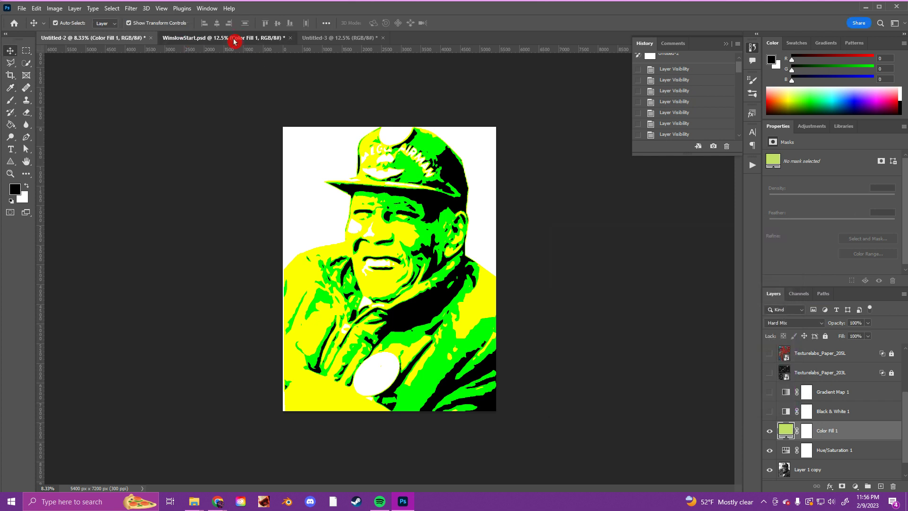
pyautogui.doubleClick(786, 353)
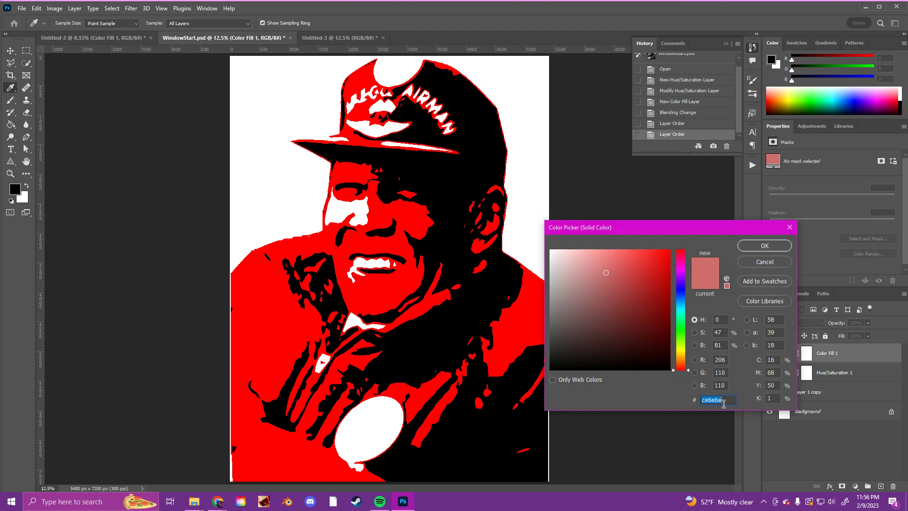
pyautogui.hotkey('ctrl', 'v')
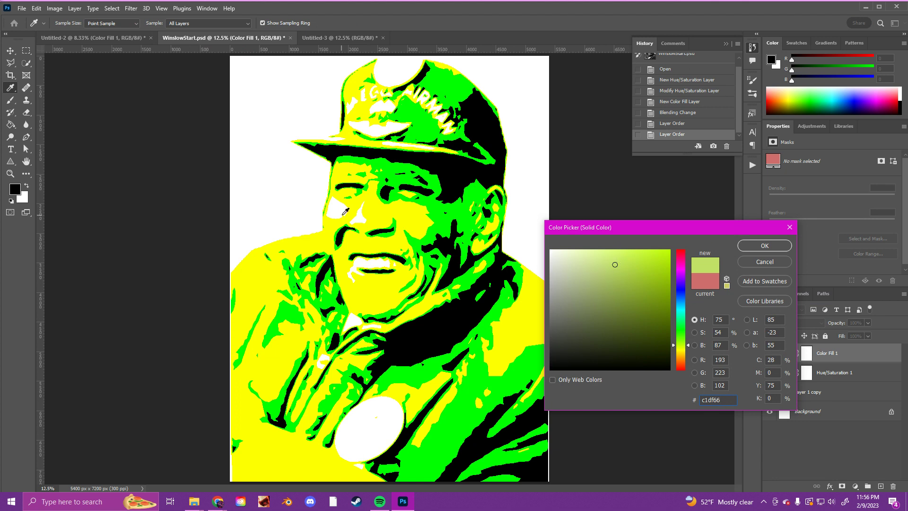
pyautogui.click(771, 246)
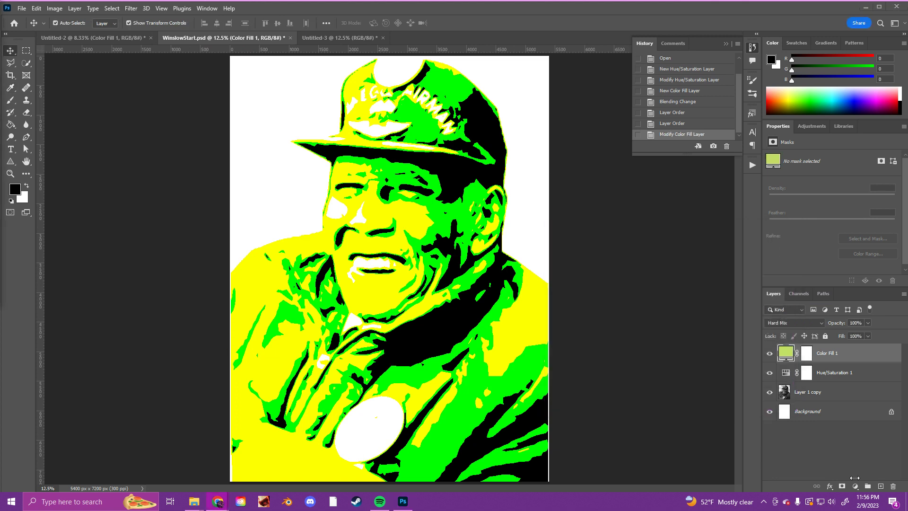
# Add a Black & White adjustment layer above Color Fill 1 and a Gradient Map adjustment layer on top of it
pyautogui.click(856, 486)
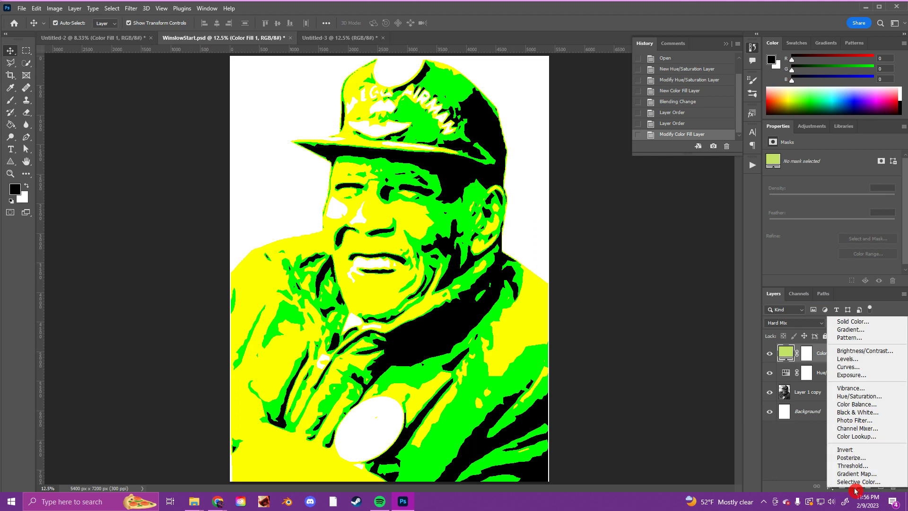
pyautogui.click(874, 413)
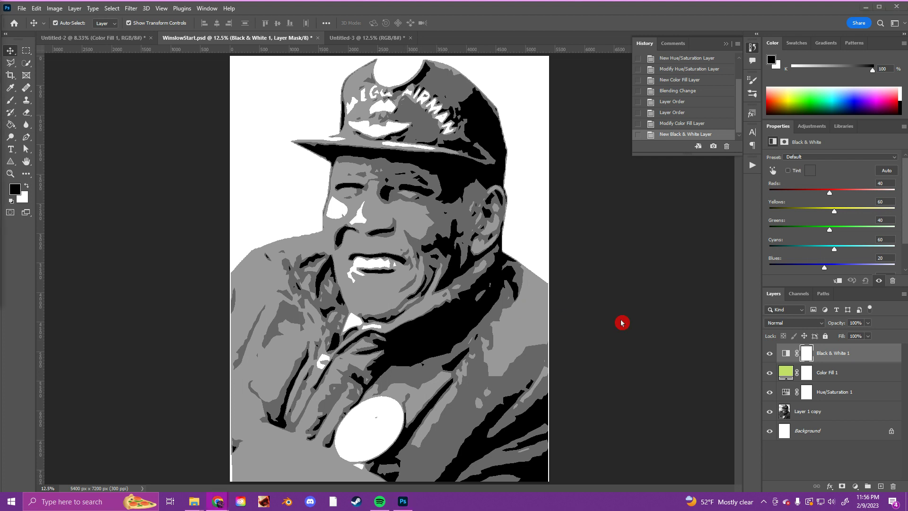
pyautogui.click(857, 486)
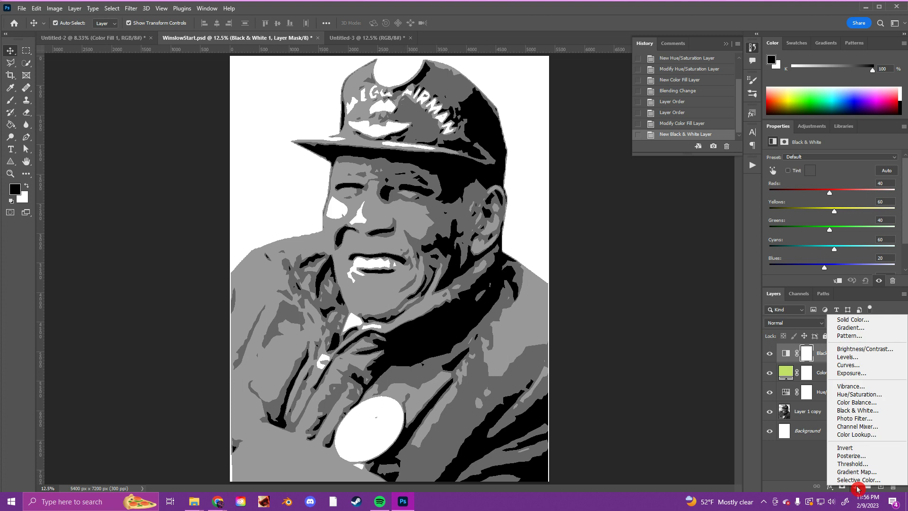
pyautogui.click(883, 472)
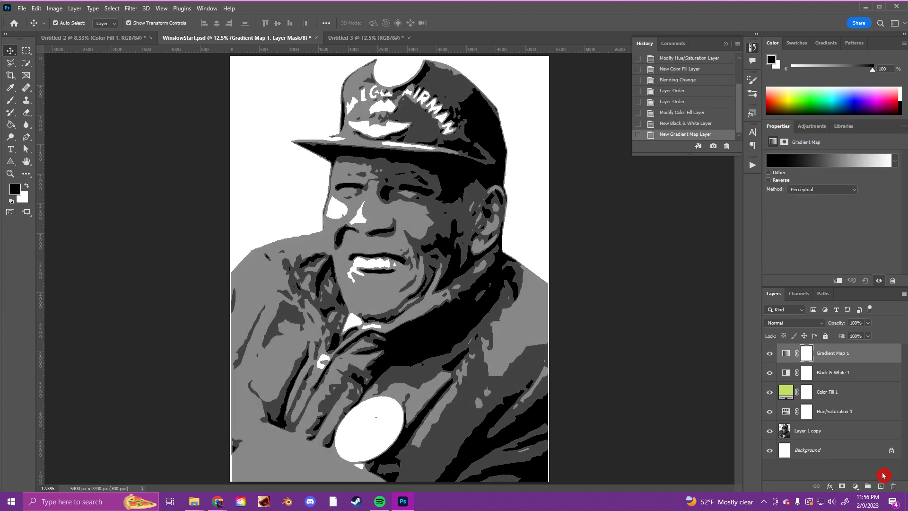
# Add a color stop at location 33% in the gradient map and color it pure red with an R value of 255
pyautogui.click(818, 167)
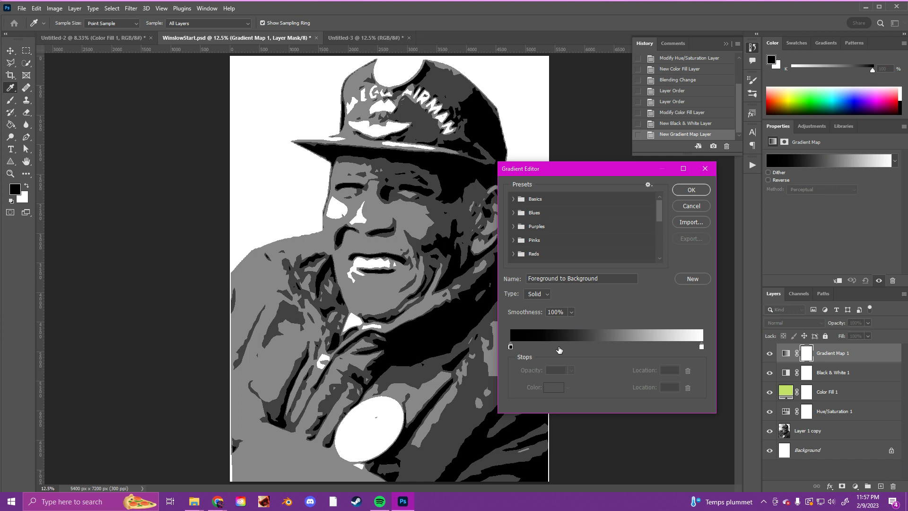
pyautogui.click(563, 348)
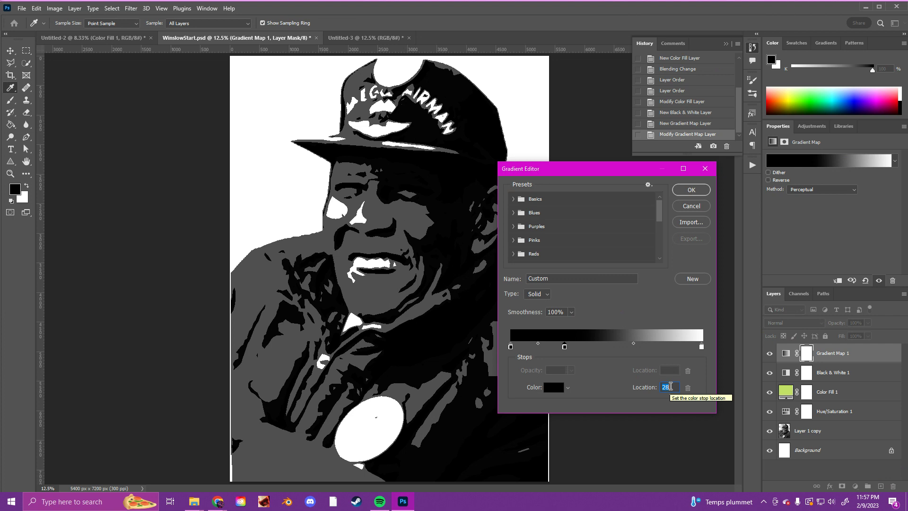
pyautogui.write('33')
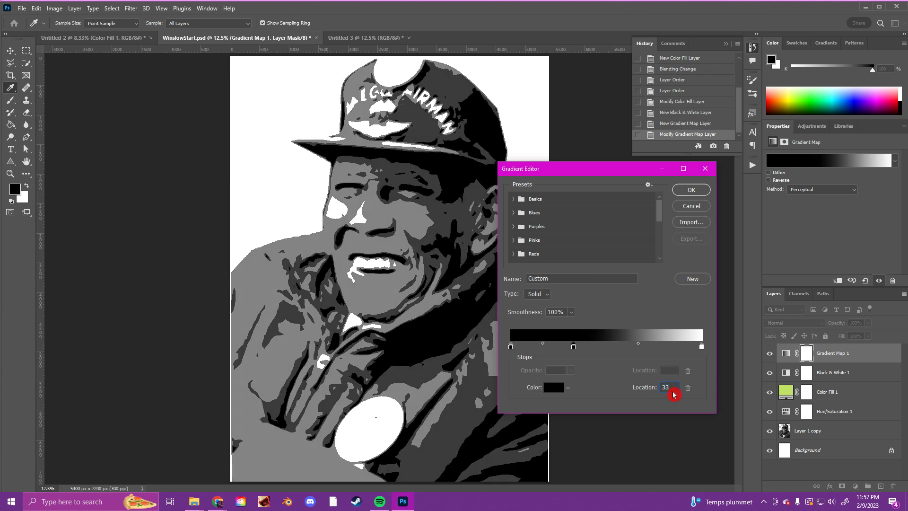
pyautogui.doubleClick(574, 348)
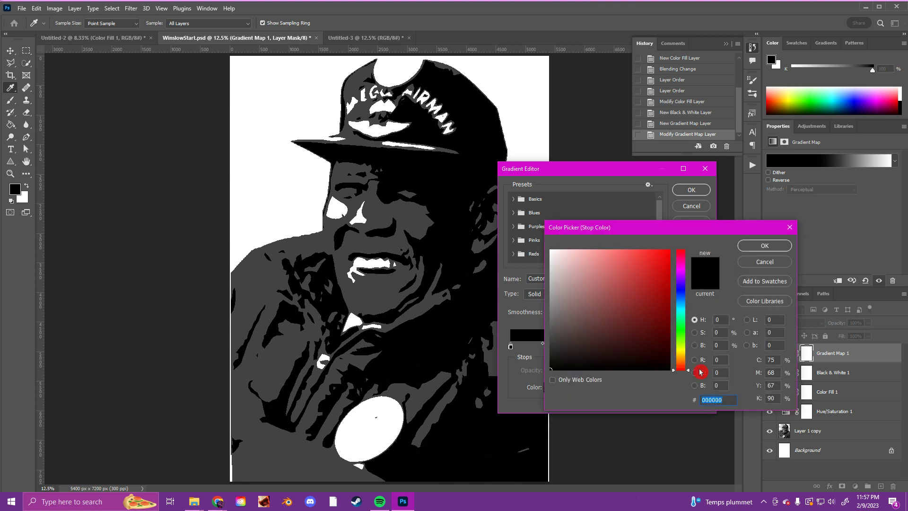
pyautogui.moveTo(722, 362); pyautogui.dragTo(706, 366)
pyautogui.write('255')
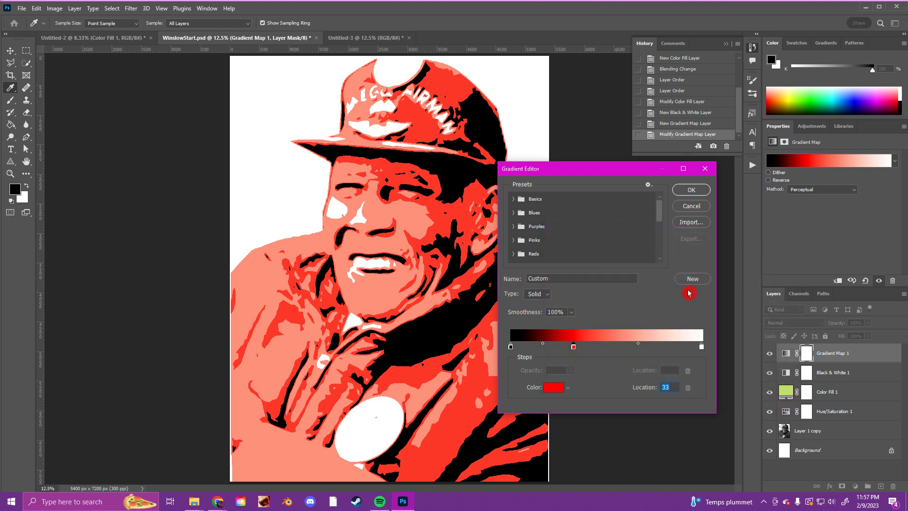
# Add a color stop at location 67% in the gradient map and color it pure green with R 0 and G 255
pyautogui.click(634, 348)
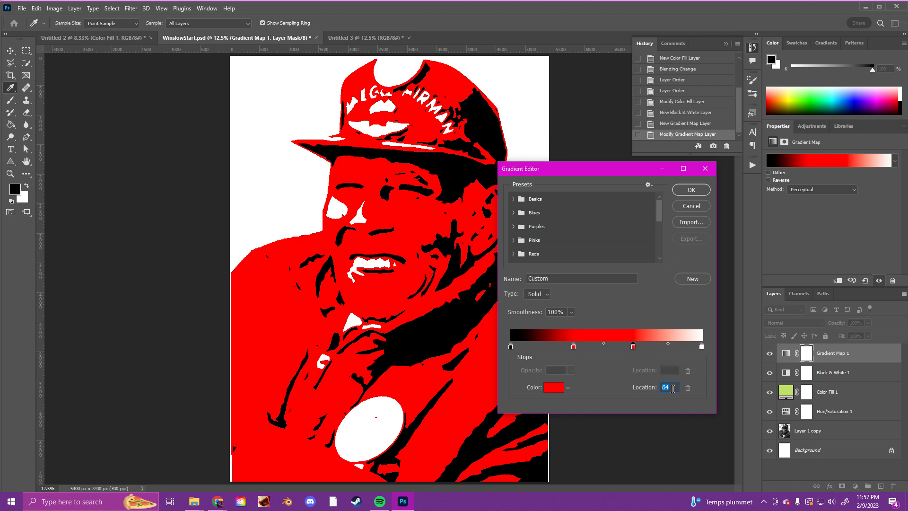
pyautogui.write('67')
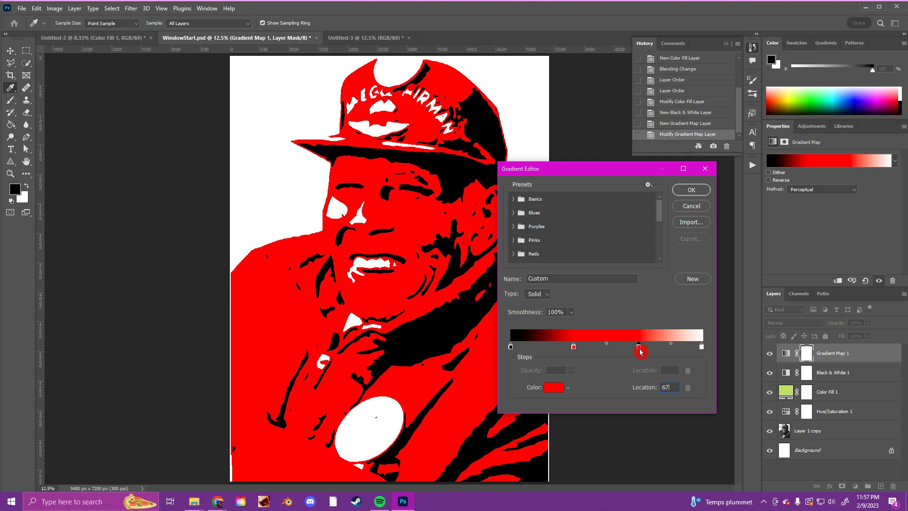
pyautogui.doubleClick(639, 348)
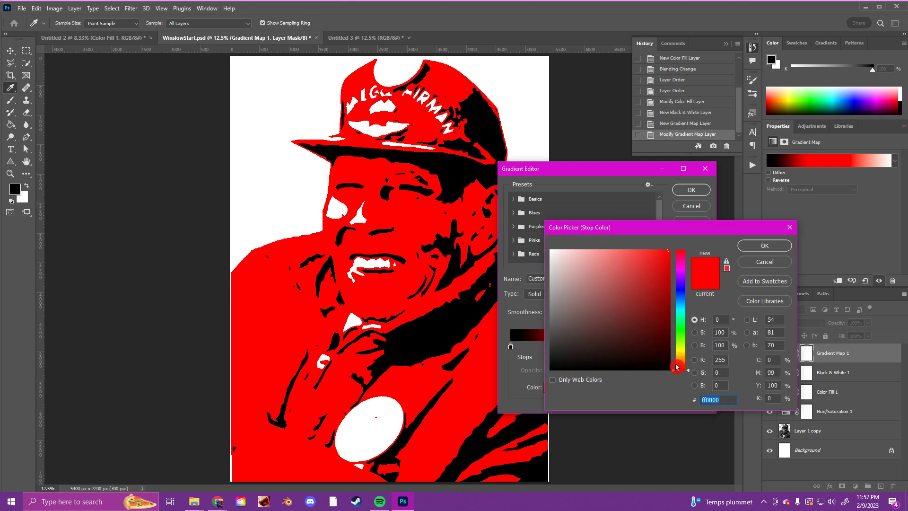
pyautogui.click(726, 360)
pyautogui.press('BackSpace')
pyautogui.write('0')
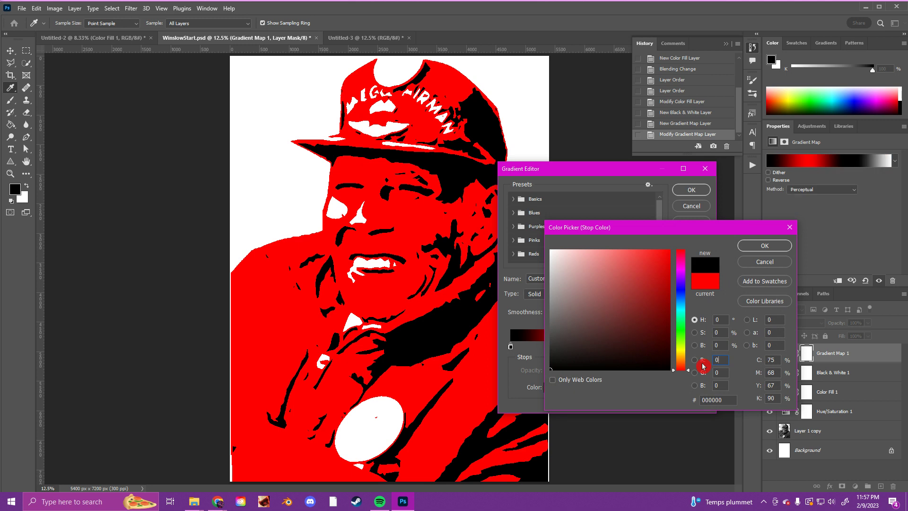
pyautogui.click(718, 373)
pyautogui.write('255')
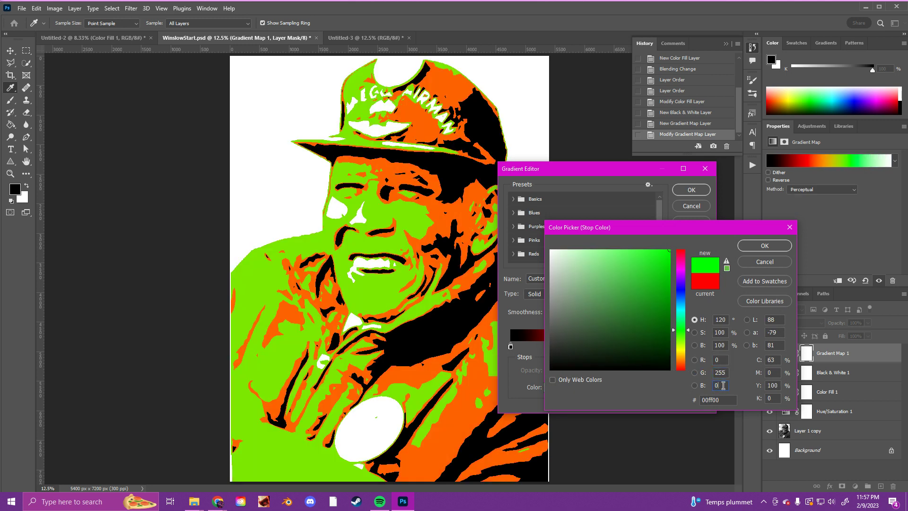
pyautogui.click(760, 246)
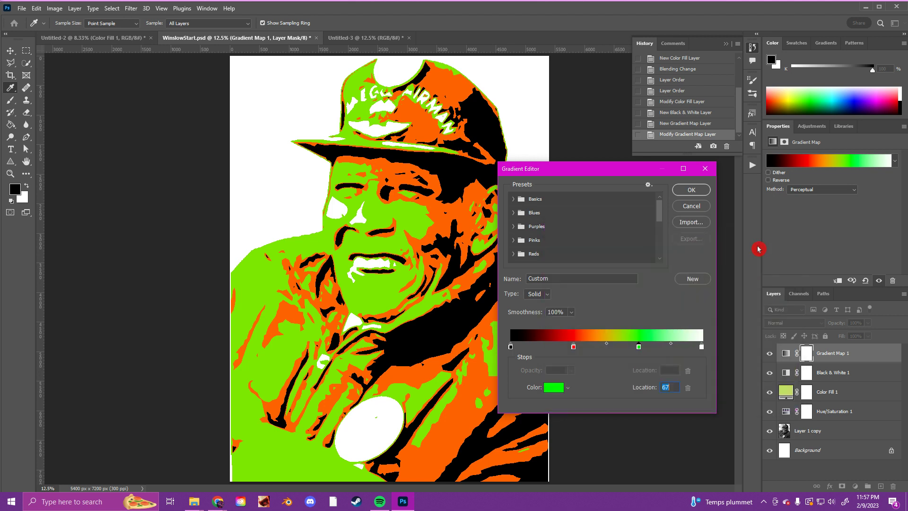
# Recolor the gradient's white end stop pure blue by setting R and G to 0, and accept the gradient
pyautogui.doubleClick(703, 350)
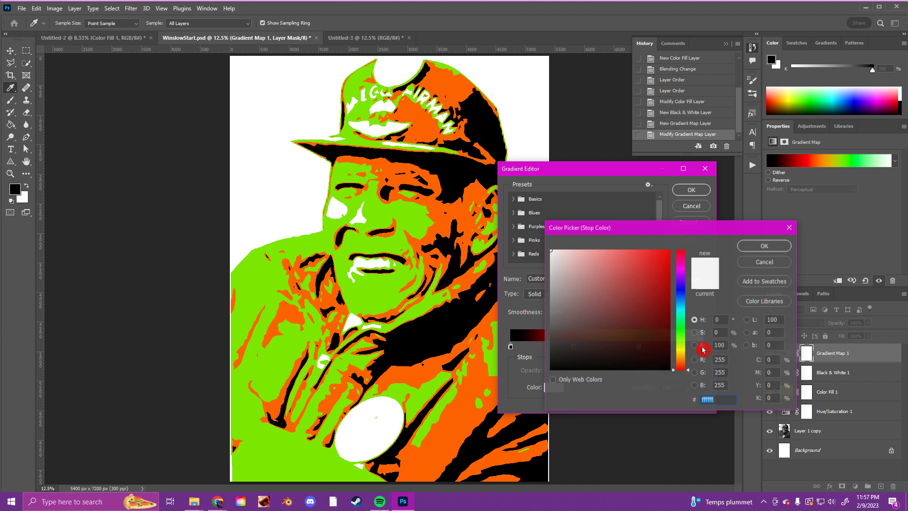
pyautogui.click(725, 360)
pyautogui.write('0')
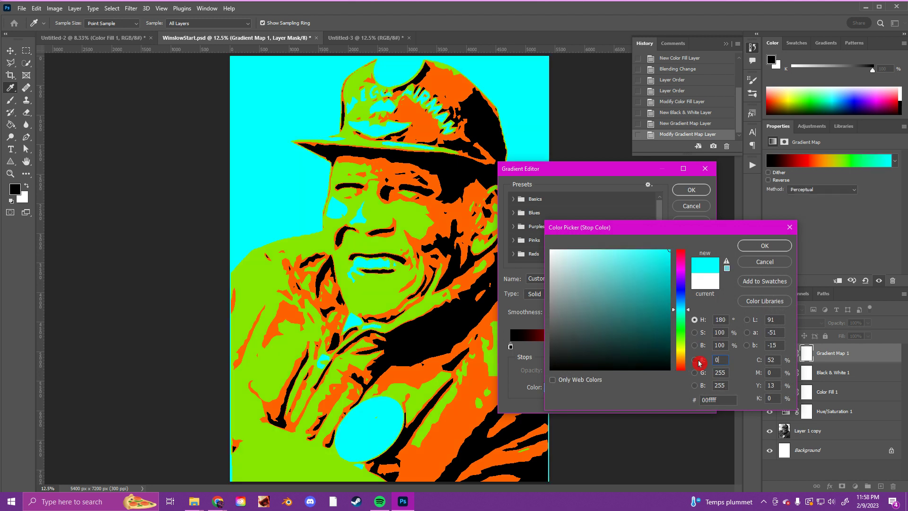
pyautogui.write('0')
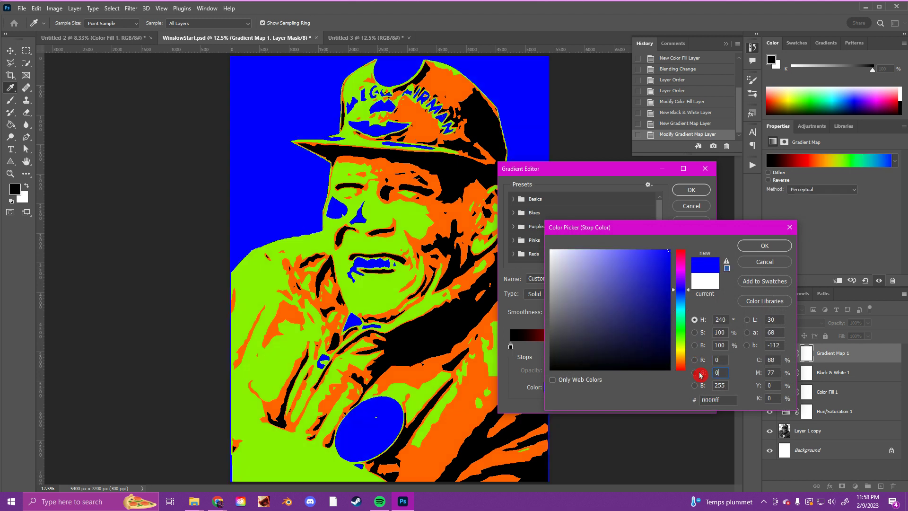
pyautogui.click(748, 250)
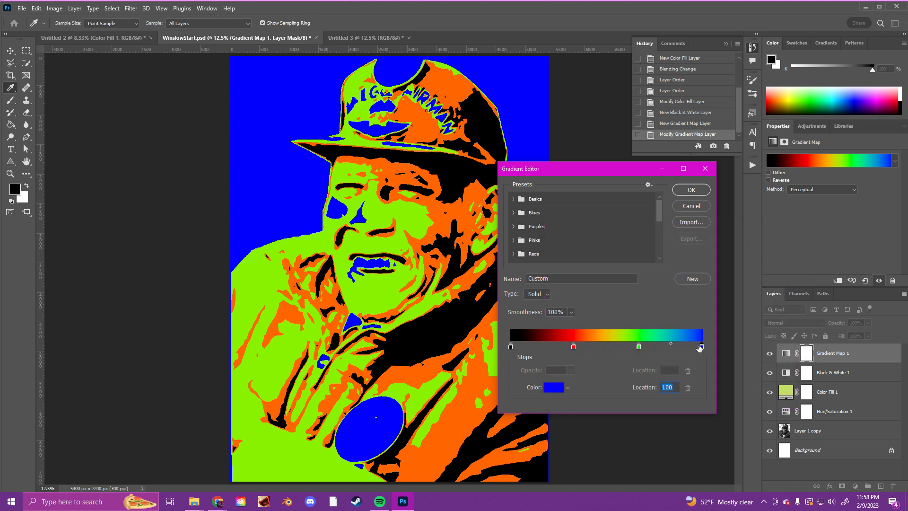
pyautogui.click(688, 191)
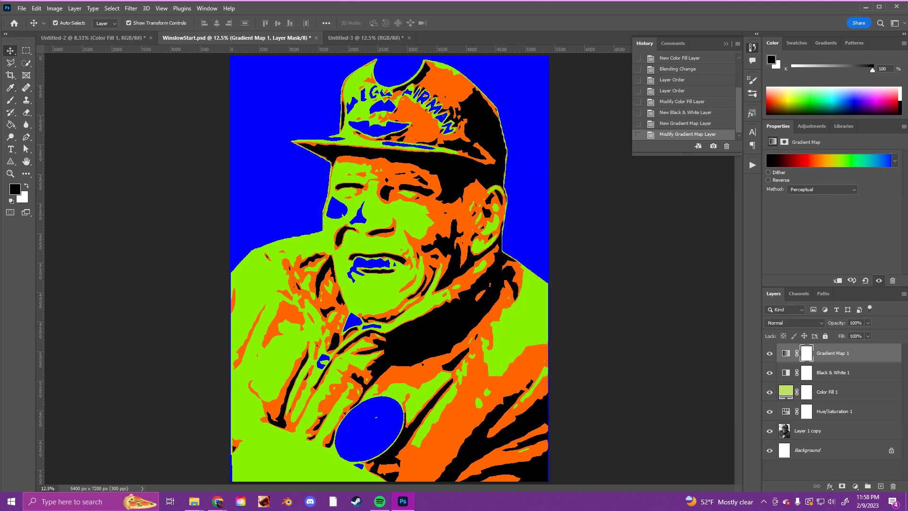
# Place the Texturelabs_Paper_203L image from the Textures folder, rotate it -90° and scale it to cover the whole canvas
pyautogui.moveTo(0, 293); pyautogui.dragTo(272, 110)
pyautogui.click(239, 211)
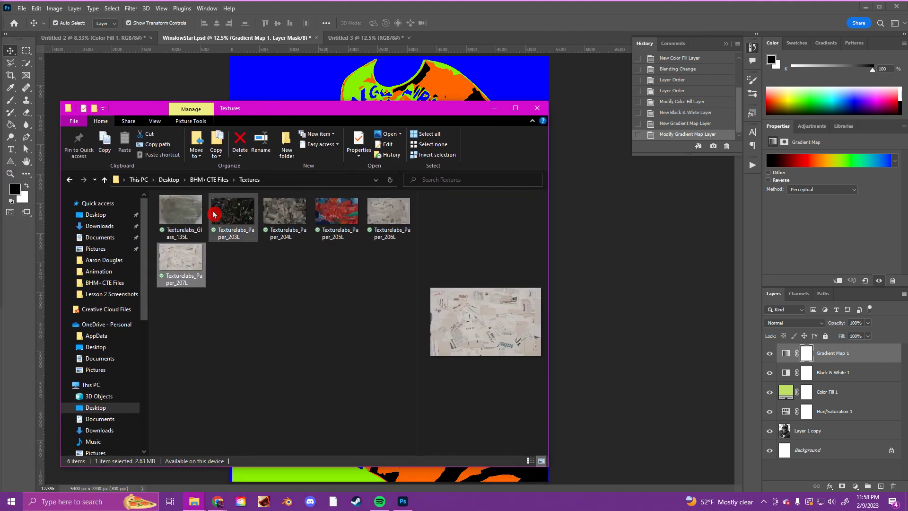
pyautogui.moveTo(244, 229); pyautogui.dragTo(580, 220)
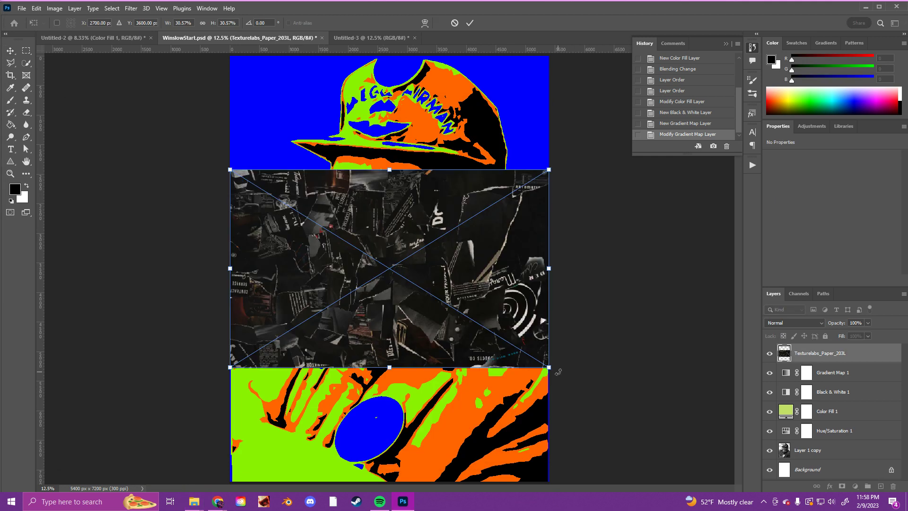
pyautogui.moveTo(575, 353); pyautogui.dragTo(462, 142)
pyautogui.moveTo(290, 110); pyautogui.dragTo(226, 54)
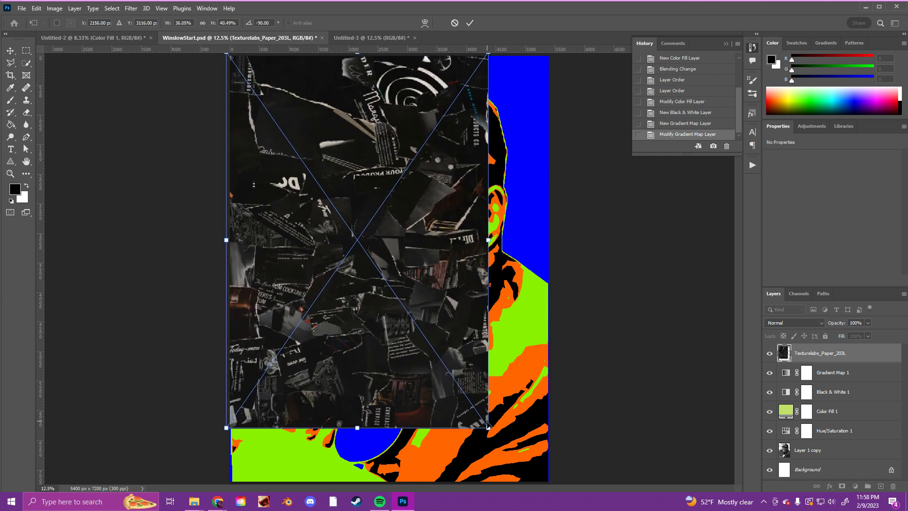
pyautogui.moveTo(489, 430); pyautogui.dragTo(551, 481)
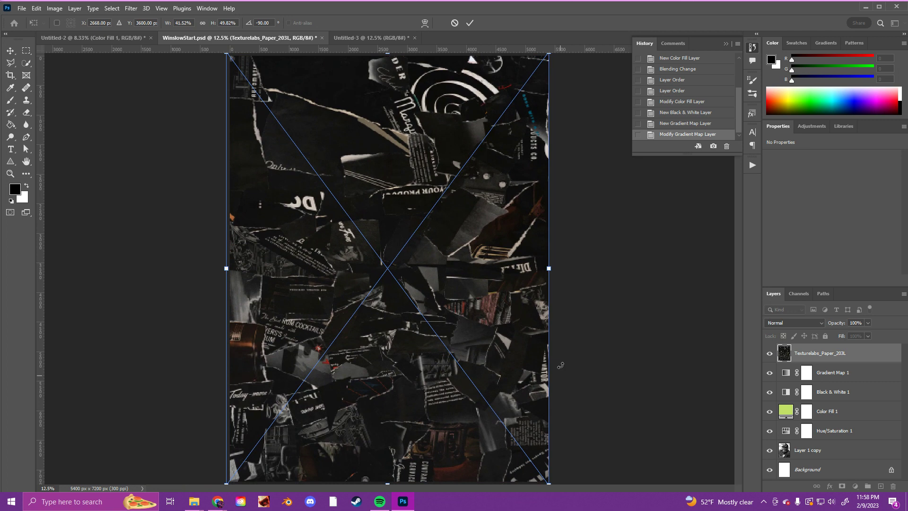
pyautogui.click(469, 23)
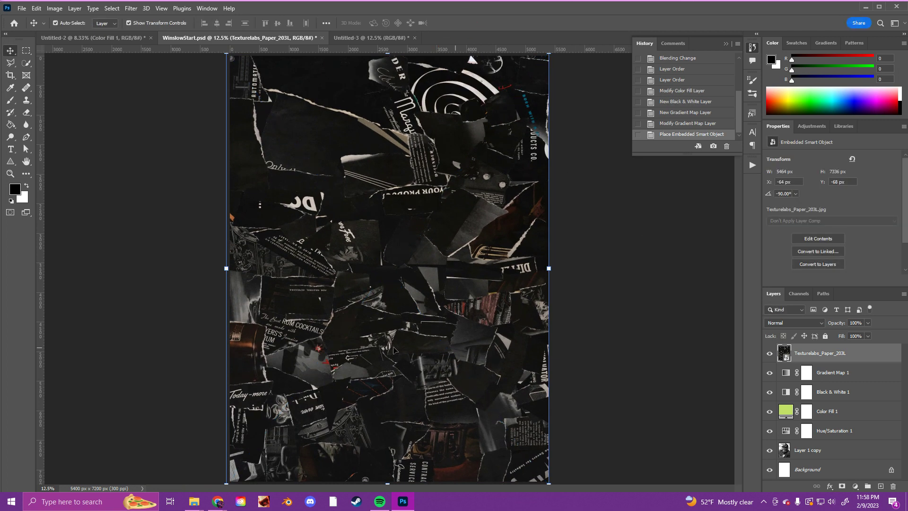
# Place the Texturelabs_Paper_205L image, rotate it 90° and scale it to cover the whole canvas
pyautogui.moveTo(194, 501)
pyautogui.click(231, 454)
pyautogui.moveTo(336, 210); pyautogui.dragTo(617, 272)
pyautogui.moveTo(556, 377); pyautogui.dragTo(280, 436)
pyautogui.moveTo(290, 109); pyautogui.dragTo(230, 53)
pyautogui.moveTo(488, 432); pyautogui.dragTo(550, 483)
pyautogui.click(698, 321)
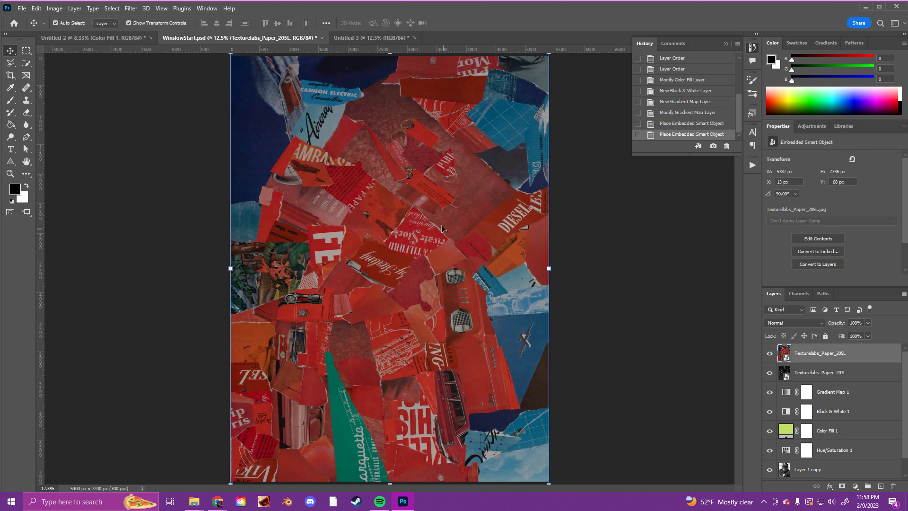
# Place the Texturelabs_Paper_204L image, rotate it -90° and stretch it over the full canvas
pyautogui.moveTo(194, 502)
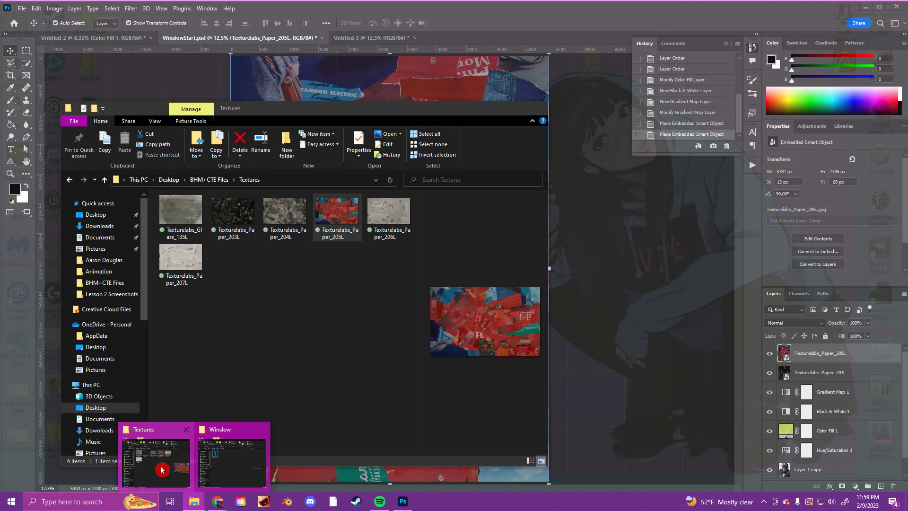
pyautogui.click(162, 469)
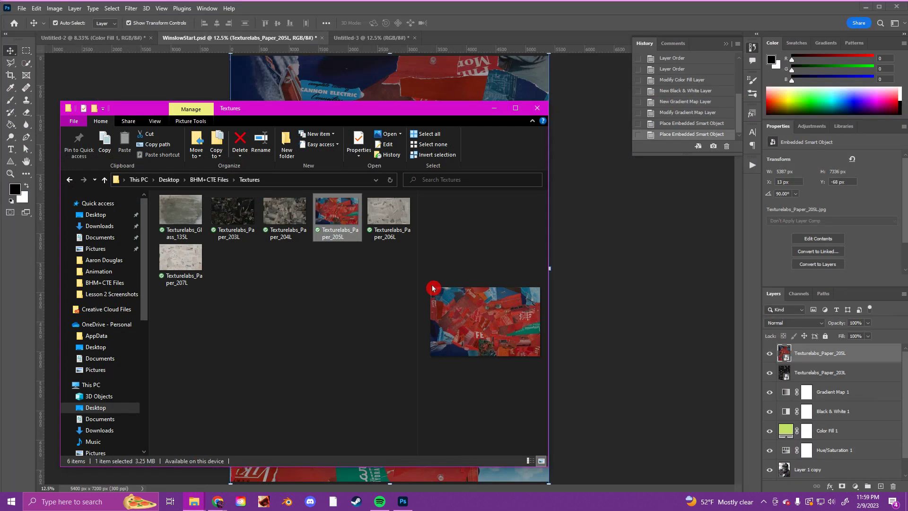
pyautogui.moveTo(283, 223); pyautogui.dragTo(579, 235)
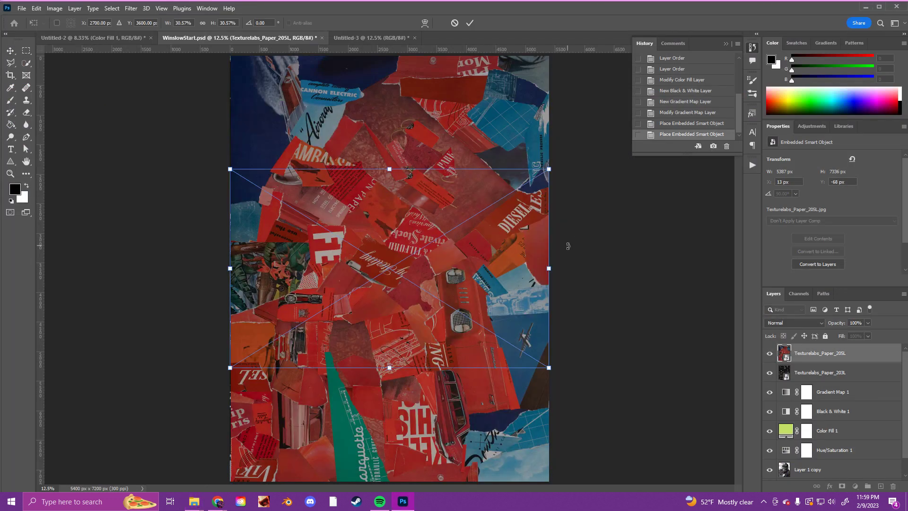
pyautogui.moveTo(556, 372); pyautogui.dragTo(464, 160)
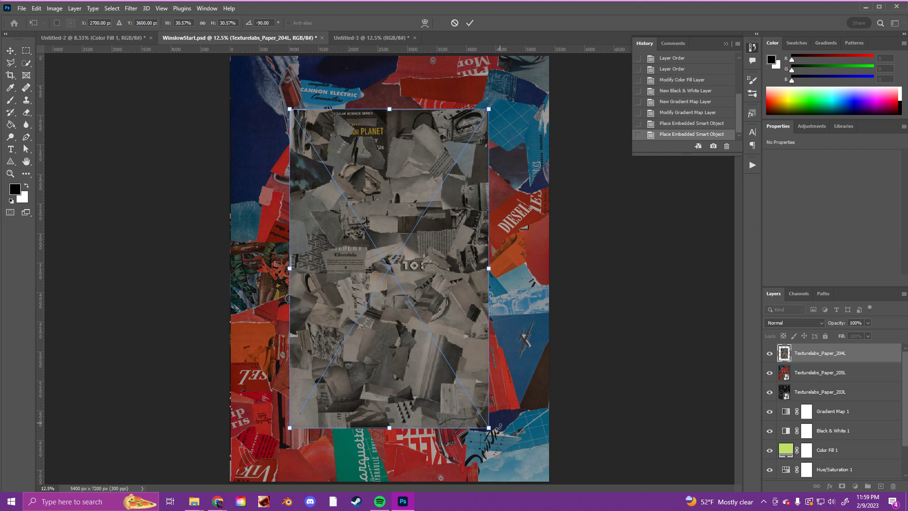
pyautogui.moveTo(489, 429); pyautogui.dragTo(550, 486)
pyautogui.moveTo(290, 110); pyautogui.dragTo(227, 55)
pyautogui.click(470, 23)
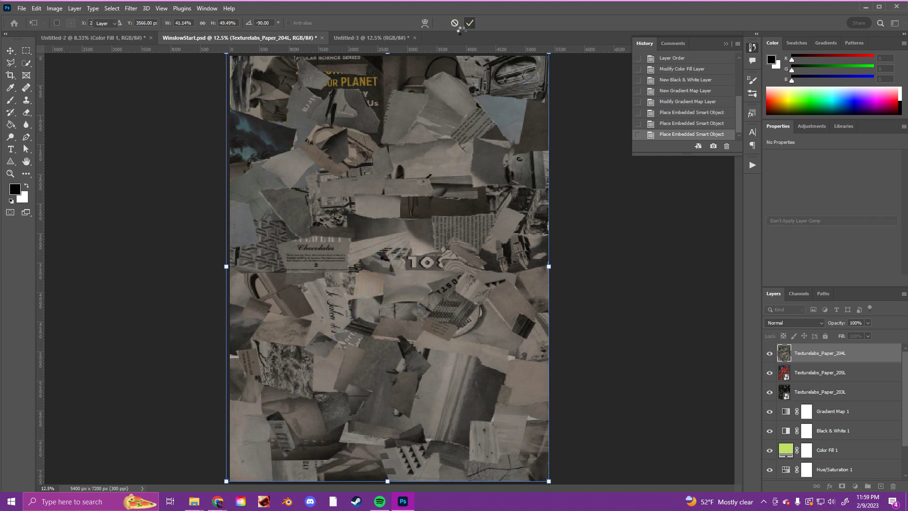
# Place the Texturelabs_Paper_207L image, rotate it 180°, enlarge it to the canvas height and shift it to cover the poster
pyautogui.moveTo(194, 502)
pyautogui.click(189, 476)
pyautogui.click(182, 264)
pyautogui.moveTo(183, 265); pyautogui.dragTo(605, 244)
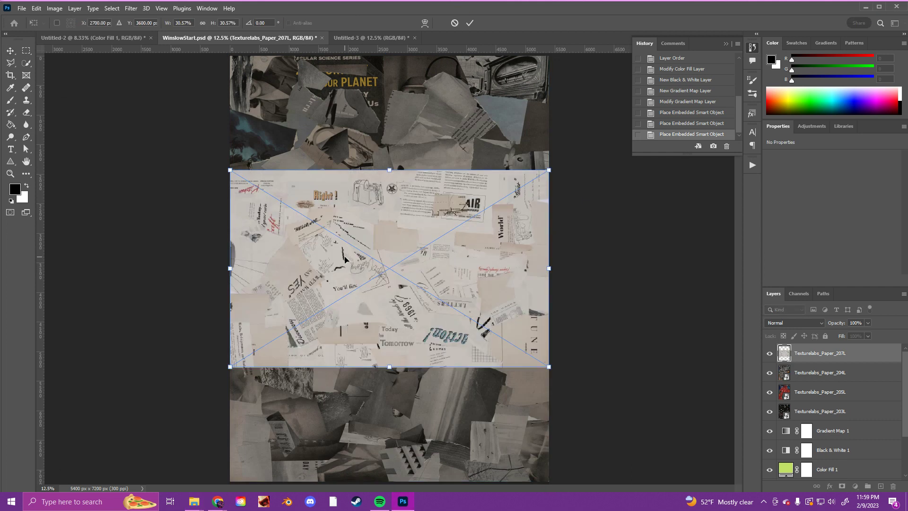
pyautogui.moveTo(565, 371); pyautogui.dragTo(213, 166)
pyautogui.moveTo(550, 368); pyautogui.dragTo(700, 482)
pyautogui.moveTo(229, 177); pyautogui.dragTo(46, 55)
pyautogui.moveTo(435, 243); pyautogui.dragTo(314, 240)
pyautogui.click(472, 30)
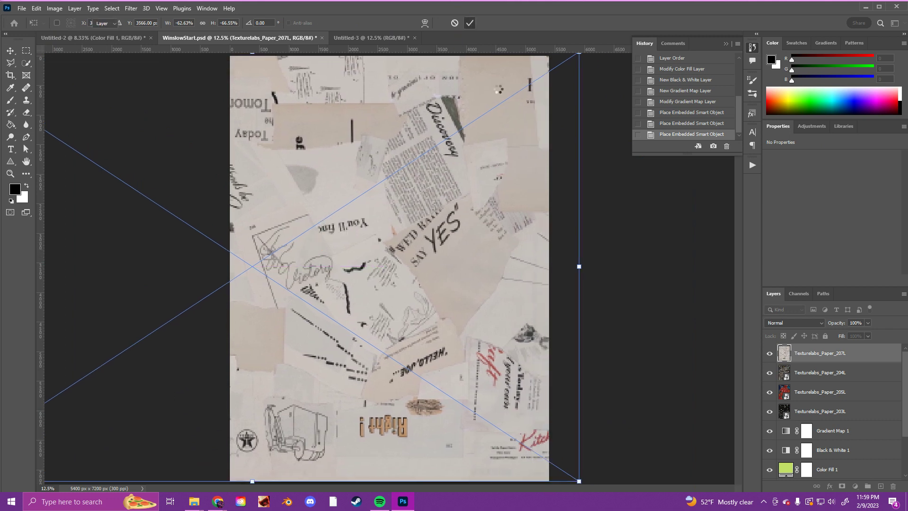
# Hide the Texturelabs_Paper_207L, 204L and 205L layers
pyautogui.click(770, 359)
pyautogui.click(770, 372)
pyautogui.click(770, 392)
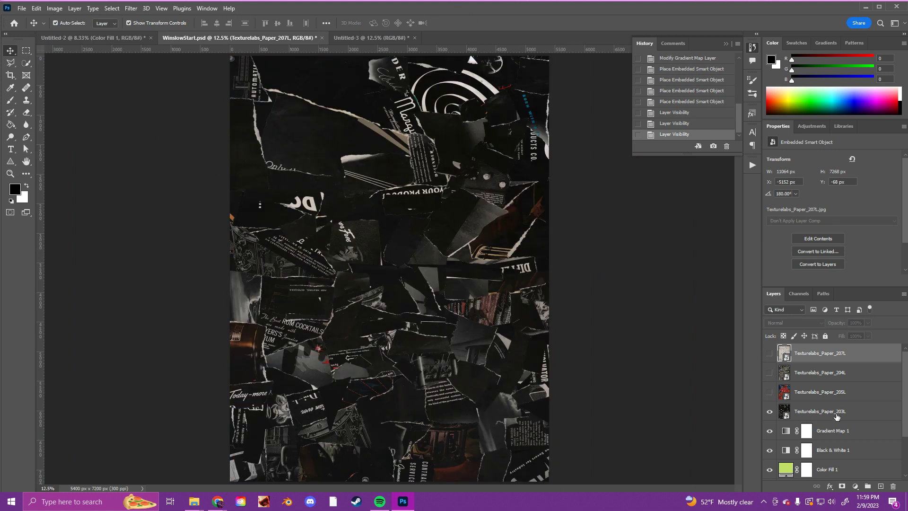
# Limit Texturelabs_Paper_203L to the black areas by setting its Blend If Gray underlying-layer white point to 0
pyautogui.doubleClick(862, 416)
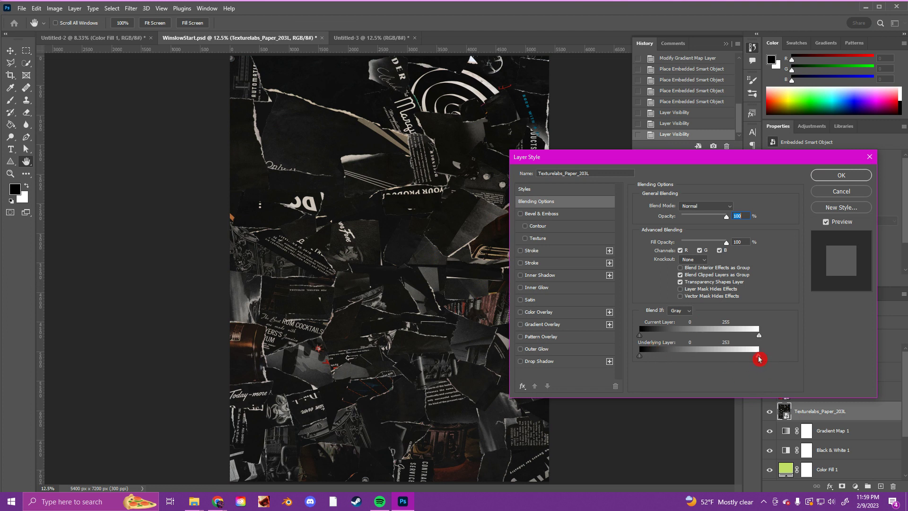
pyautogui.moveTo(759, 358); pyautogui.dragTo(632, 354)
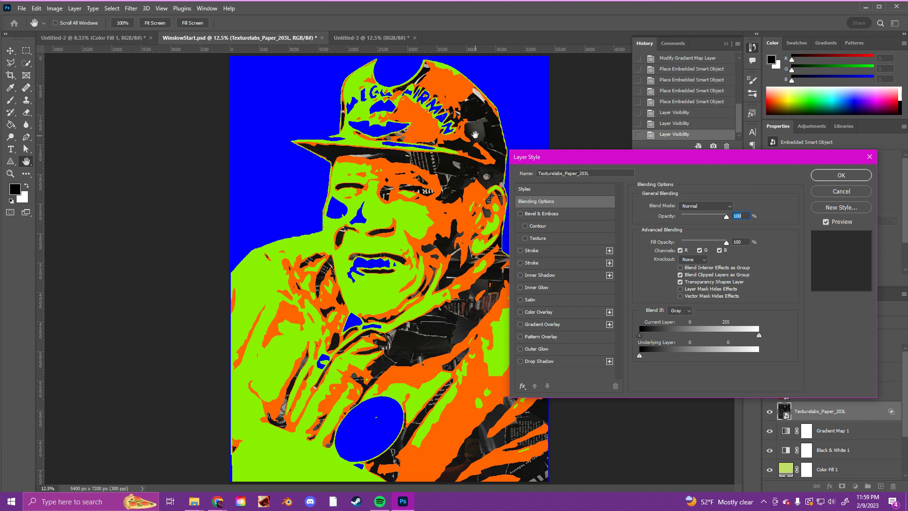
pyautogui.click(785, 199)
pyautogui.click(833, 176)
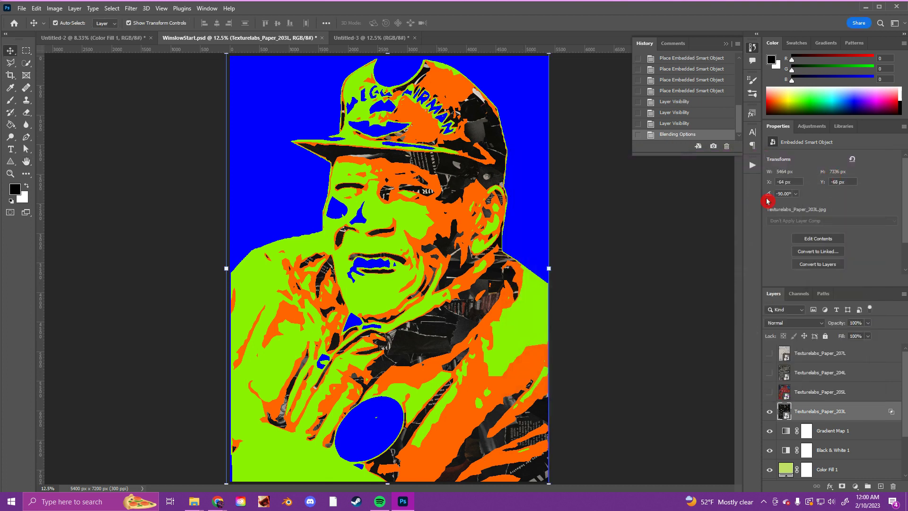
# Show Texturelabs_Paper_205L and set its Blend If to Red, with the underlying layer's black point raised to the maximum
pyautogui.click(770, 392)
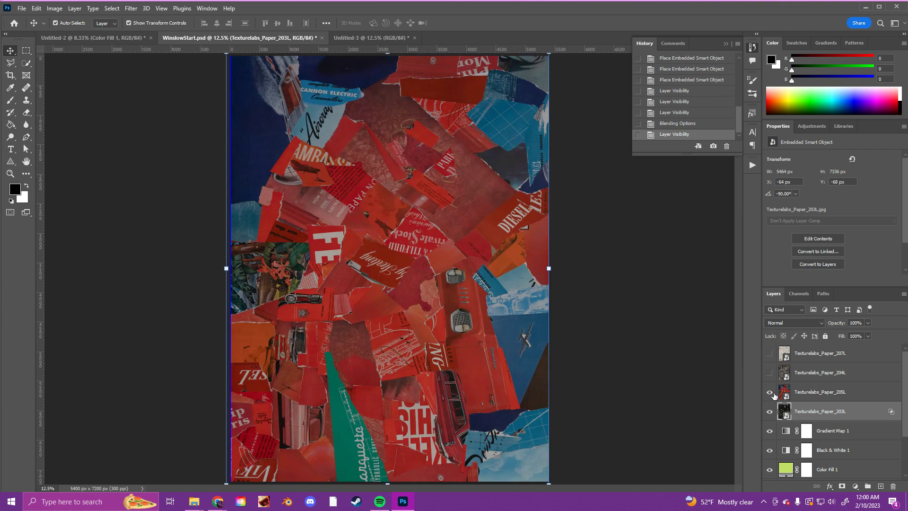
pyautogui.click(869, 395)
pyautogui.doubleClick(869, 395)
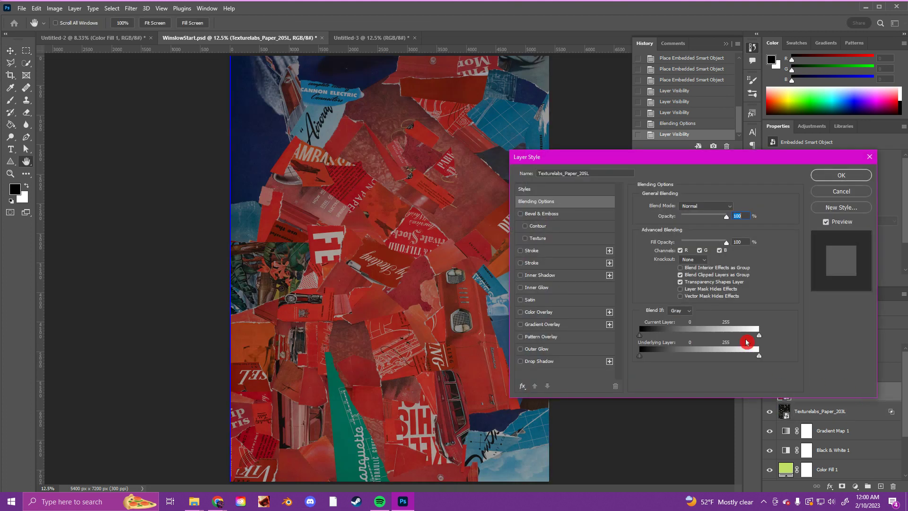
pyautogui.click(681, 310)
pyautogui.click(680, 320)
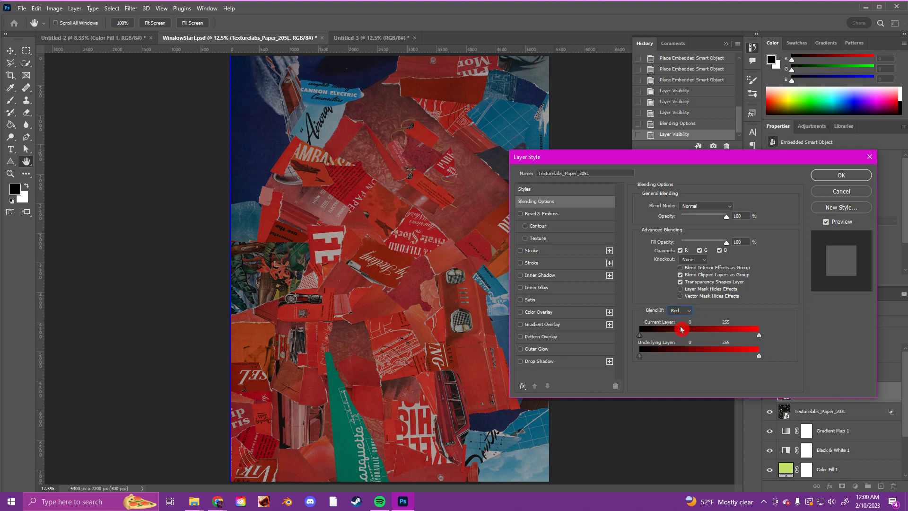
pyautogui.moveTo(759, 360)
pyautogui.mouseDown()
pyautogui.moveTo(675, 360)
pyautogui.moveTo(774, 360)
pyautogui.mouseUp()
pyautogui.moveTo(641, 360); pyautogui.dragTo(781, 367)
pyautogui.click(838, 176)
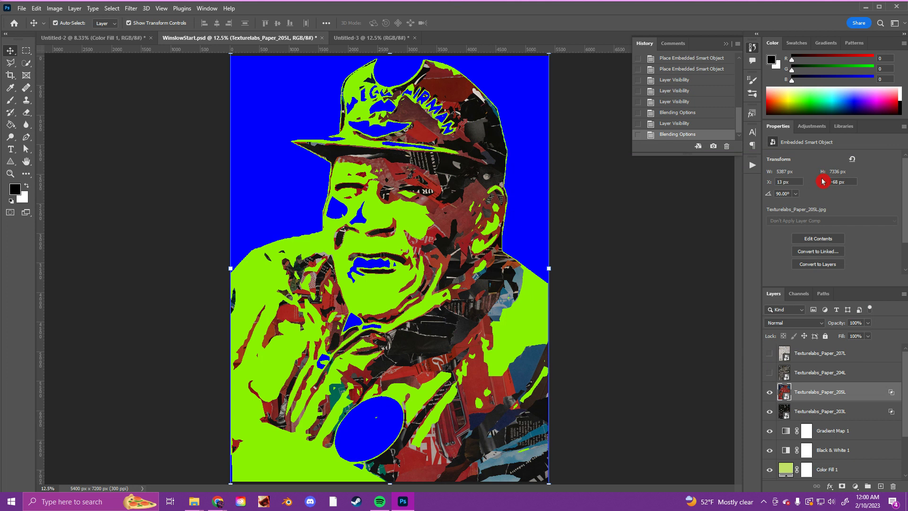
# Show Texturelabs_Paper_204L and set its Blend If to Green, with the underlying layer's black point at 236
pyautogui.click(769, 373)
pyautogui.click(866, 376)
pyautogui.doubleClick(867, 376)
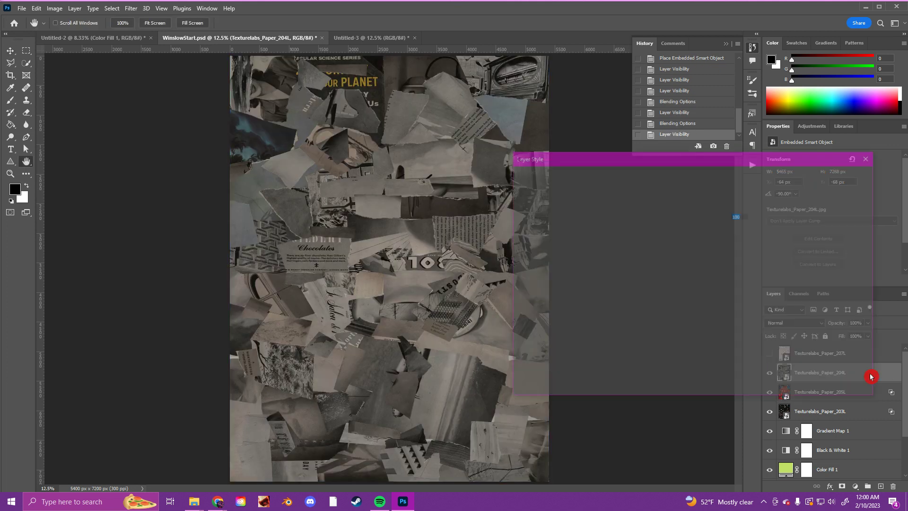
pyautogui.click(687, 312)
pyautogui.click(674, 333)
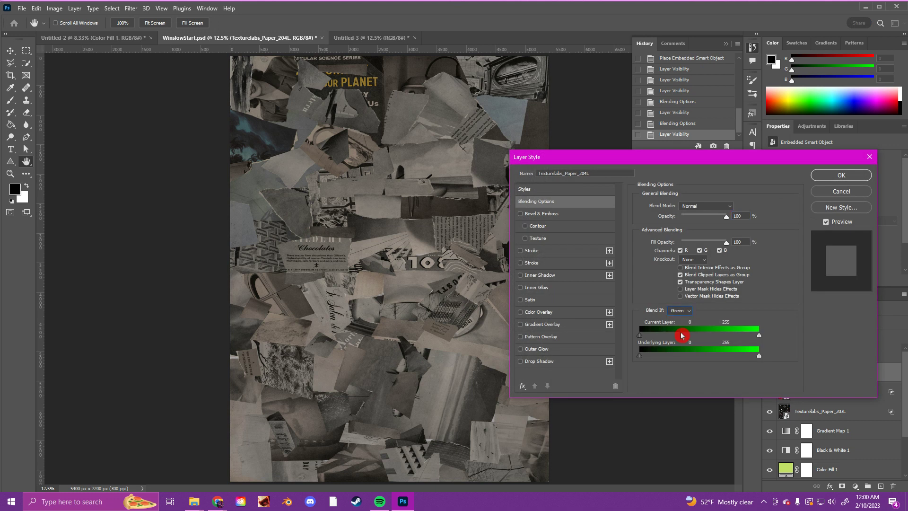
pyautogui.moveTo(640, 355); pyautogui.dragTo(784, 359)
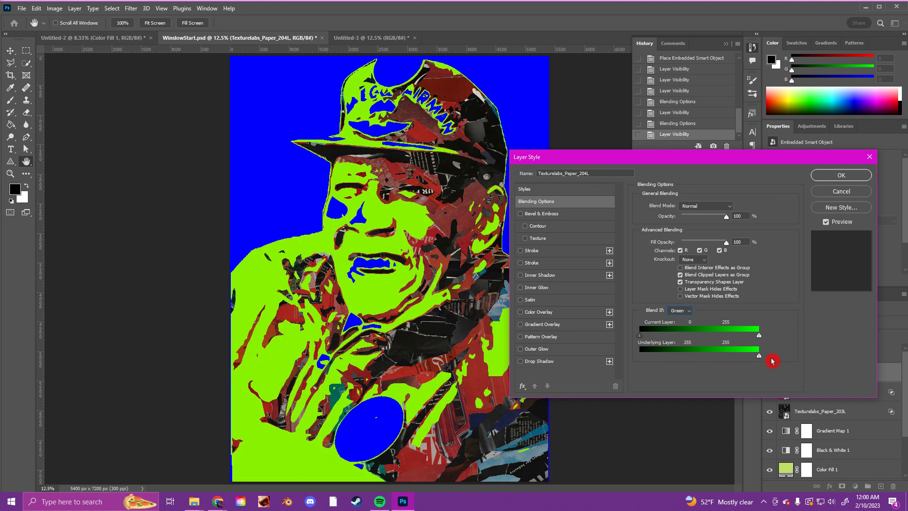
pyautogui.moveTo(755, 365); pyautogui.dragTo(754, 371)
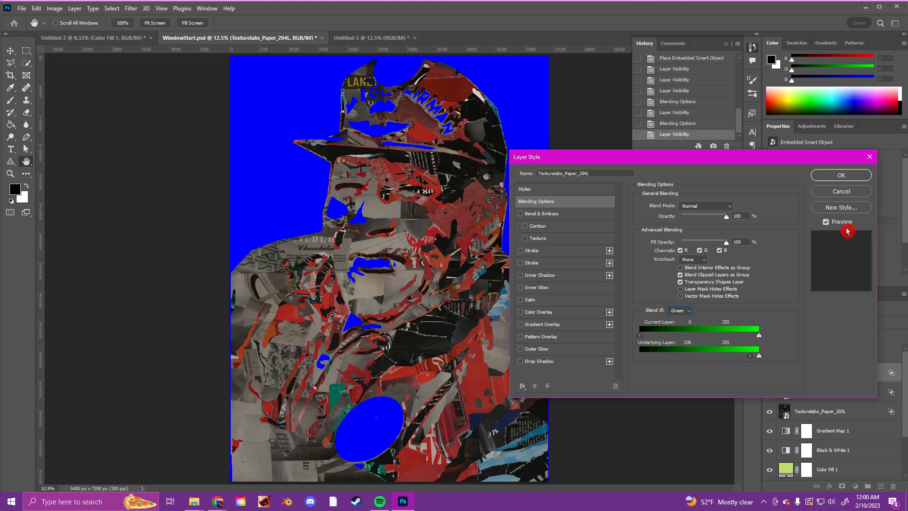
pyautogui.click(836, 176)
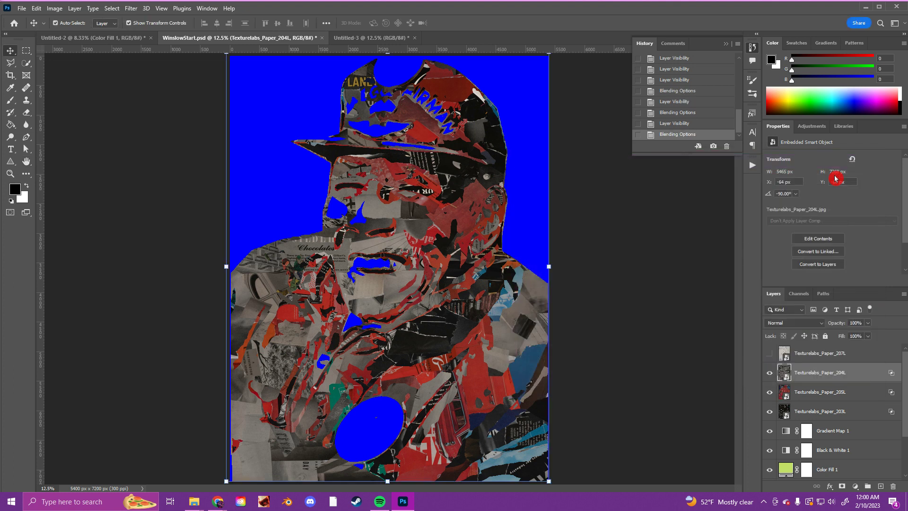
# Show Texturelabs_Paper_207L and set its Blend If to Blue, with the underlying layer's black point at 255
pyautogui.click(770, 355)
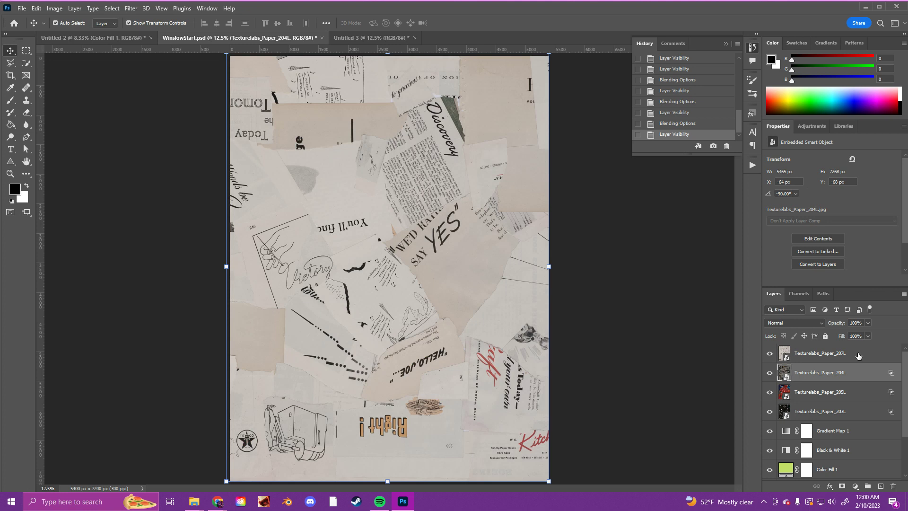
pyautogui.click(864, 353)
pyautogui.doubleClick(776, 355)
pyautogui.click(681, 311)
pyautogui.click(678, 339)
pyautogui.moveTo(760, 360); pyautogui.dragTo(678, 362)
pyautogui.moveTo(703, 361); pyautogui.dragTo(747, 364)
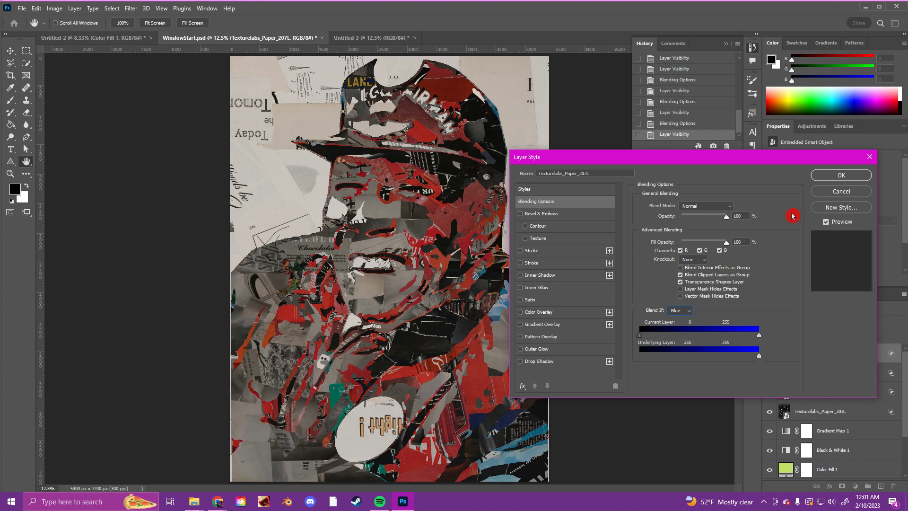
pyautogui.click(844, 176)
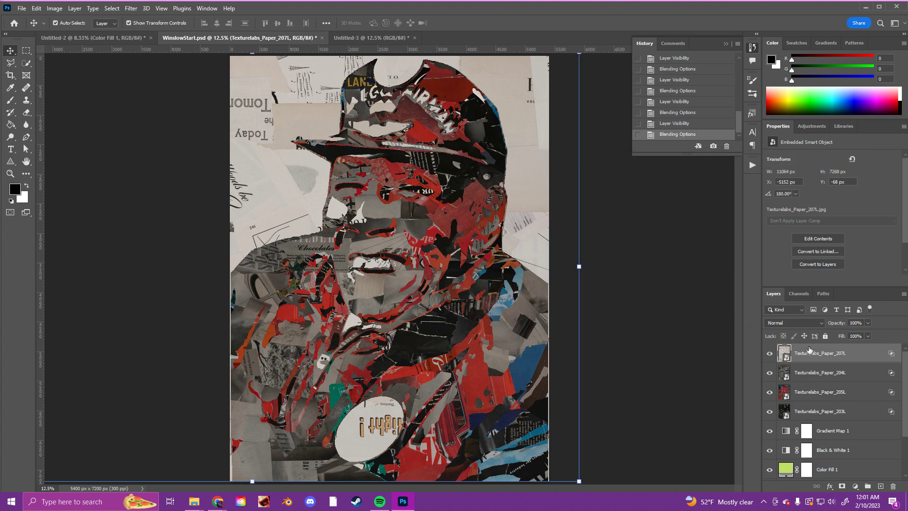
pyautogui.click(629, 348)
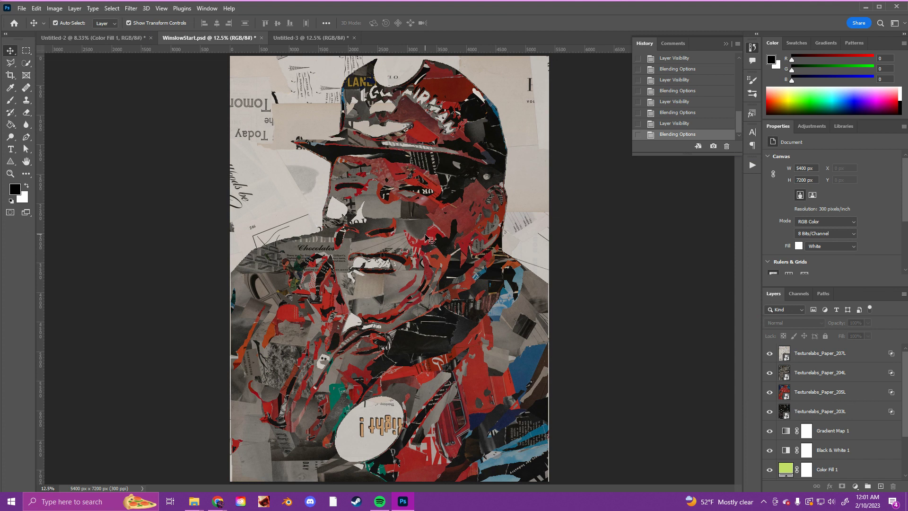
# Hide and delete the Texturelabs_Paper_204L layer
pyautogui.click(770, 373)
pyautogui.click(820, 371)
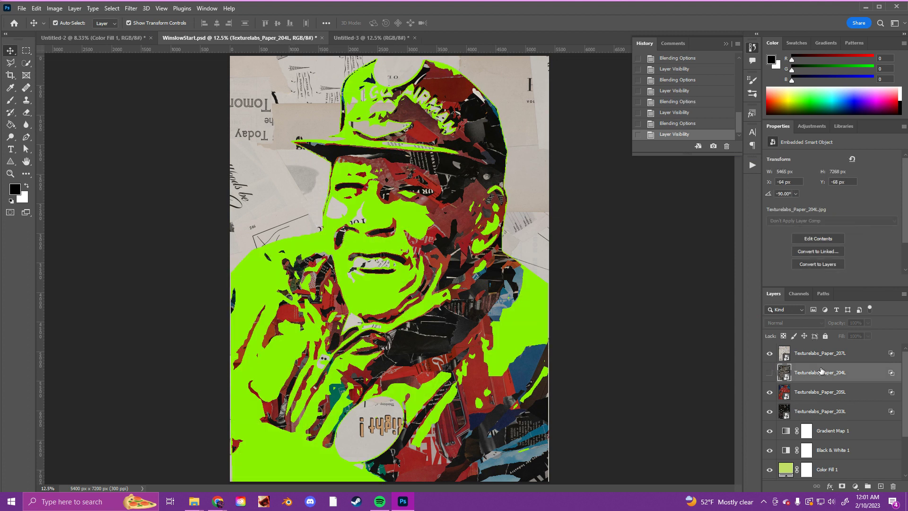
pyautogui.click(893, 486)
pyautogui.click(420, 189)
# Place the Texturelabs_Paper_206L image above Texturelabs_Paper_205L and enlarge it to cover the whole canvas
pyautogui.moveTo(194, 502)
pyautogui.click(150, 473)
pyautogui.moveTo(386, 220); pyautogui.dragTo(582, 270)
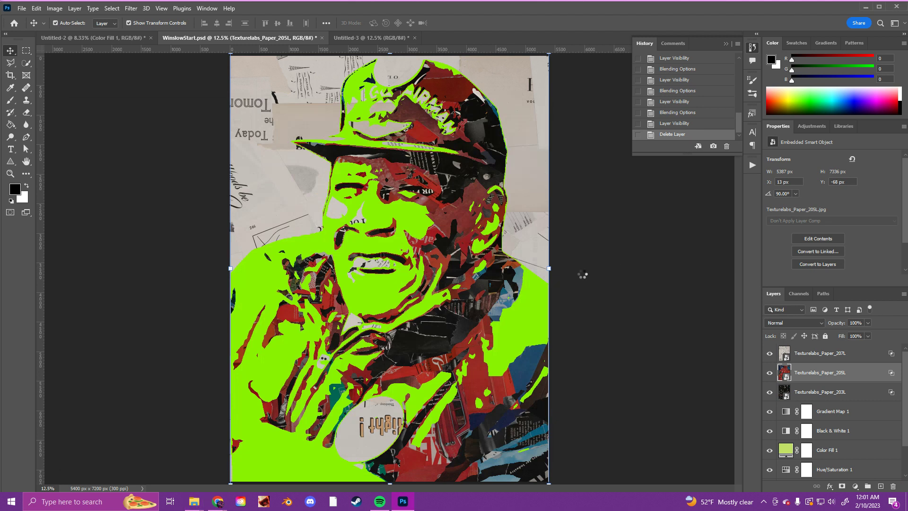
pyautogui.moveTo(550, 368); pyautogui.dragTo(626, 396)
pyautogui.moveTo(230, 169); pyautogui.dragTo(99, 56)
pyautogui.moveTo(624, 394); pyautogui.dragTo(734, 483)
pyautogui.click(476, 18)
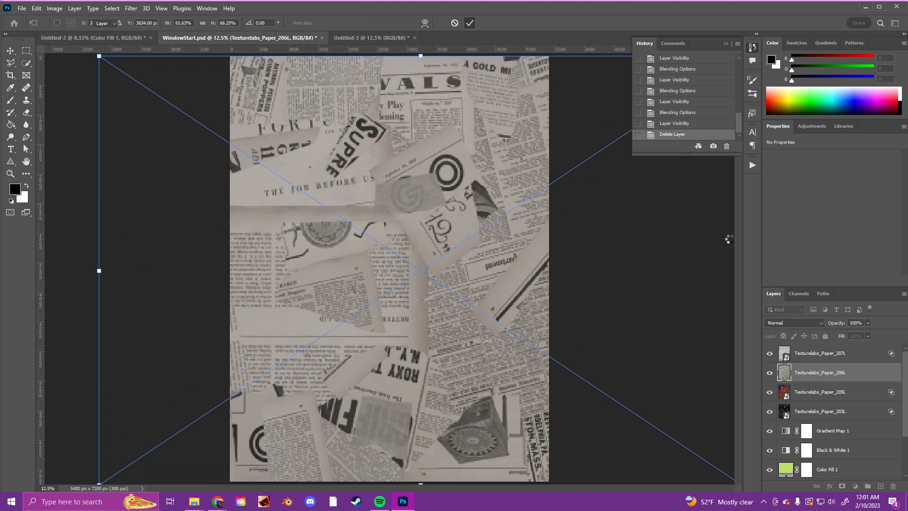
# Set Texturelabs_Paper_206L's Blend If to Green, with the underlying layer's black point at 237
pyautogui.doubleClick(878, 376)
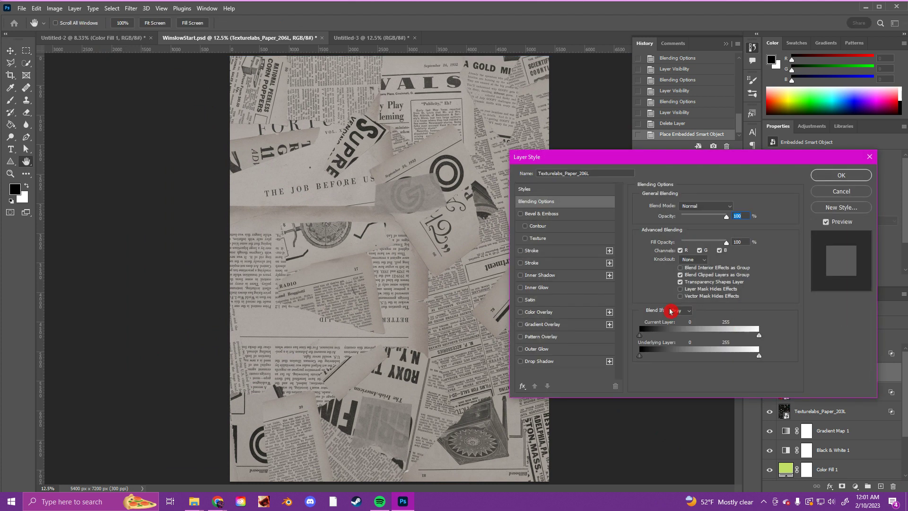
pyautogui.click(683, 312)
pyautogui.click(686, 336)
pyautogui.moveTo(640, 355); pyautogui.dragTo(739, 357)
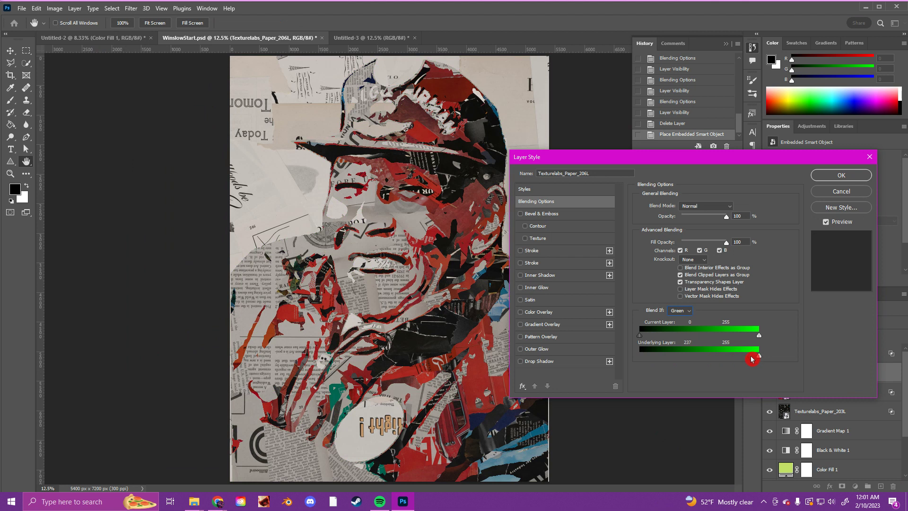
pyautogui.click(840, 179)
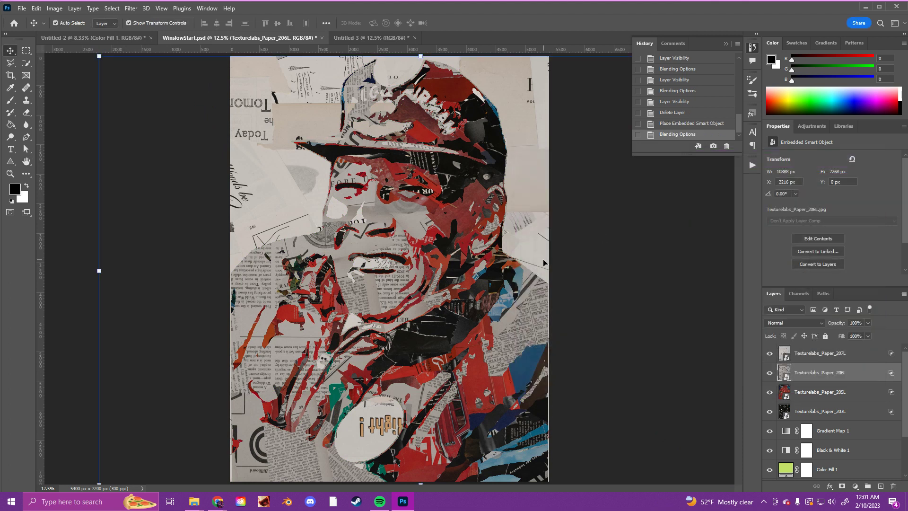
pyautogui.click(577, 278)
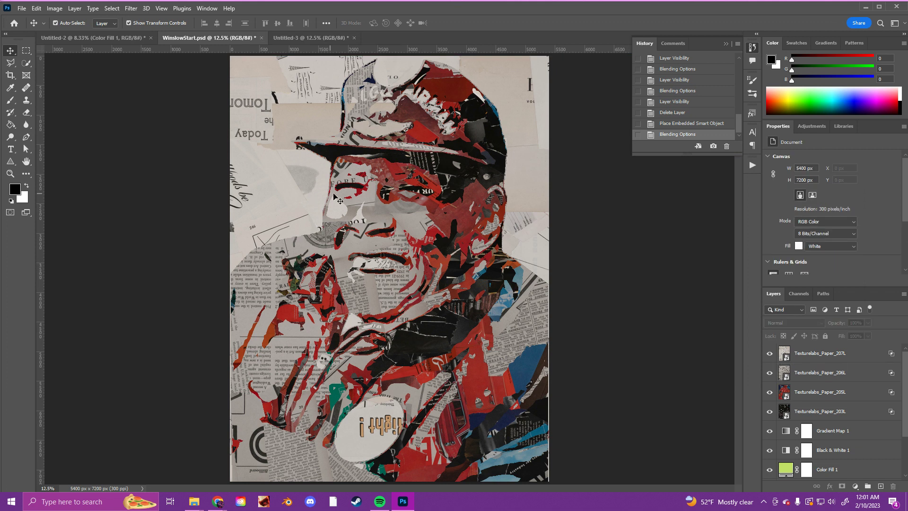
# Add a Gradient Map adjustment layer above Texturelabs_Paper_207L
pyautogui.click(856, 359)
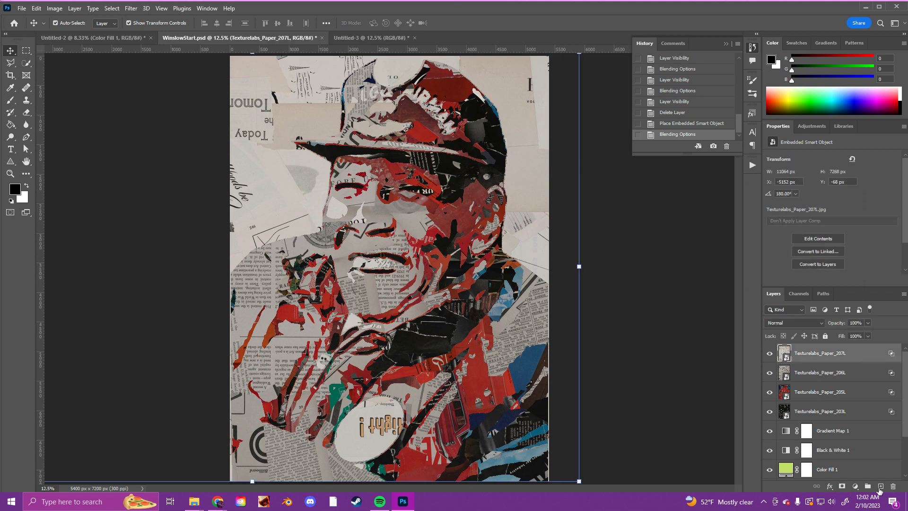
pyautogui.click(855, 486)
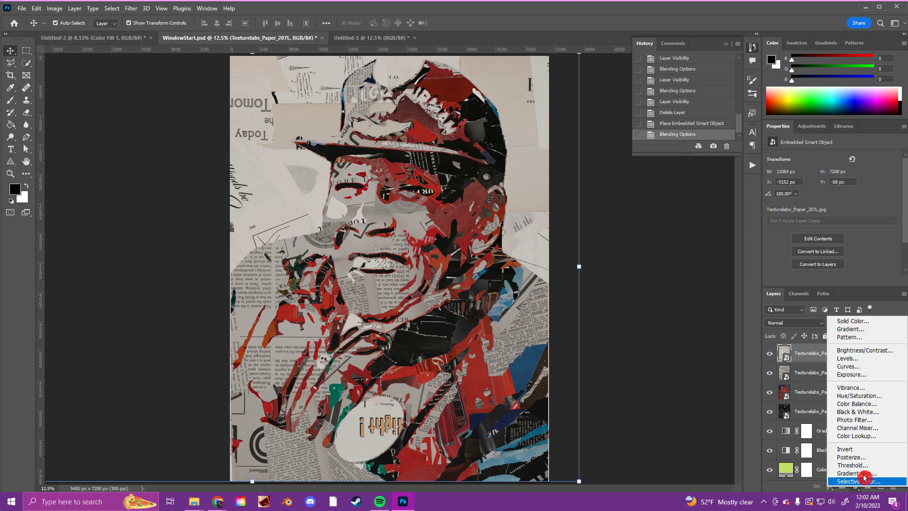
pyautogui.click(887, 475)
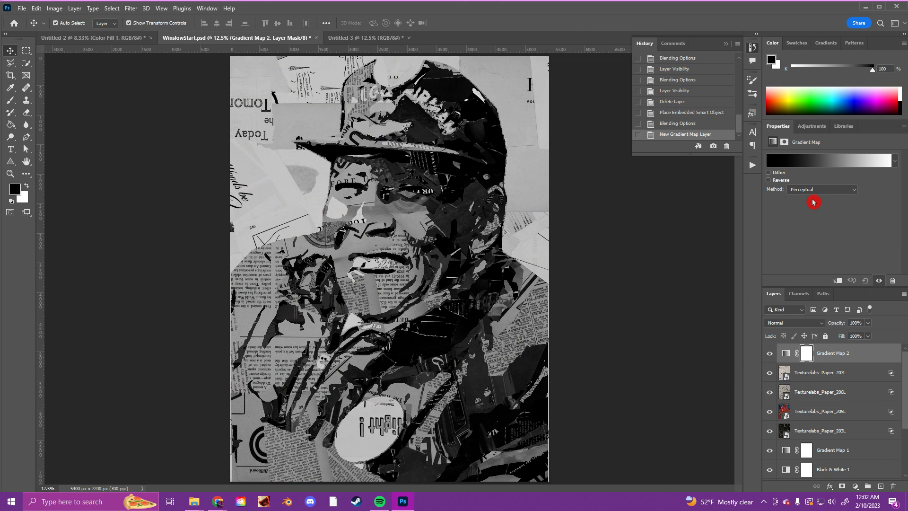
# Apply the Blue_27 preset from the Blues gradients to the new gradient map
pyautogui.click(895, 165)
pyautogui.click(847, 162)
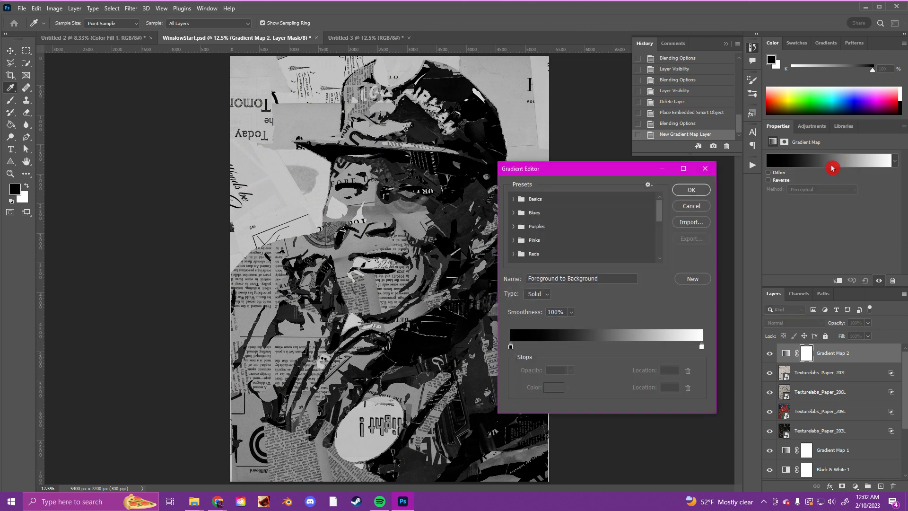
pyautogui.click(512, 214)
pyautogui.click(647, 251)
pyautogui.moveTo(566, 169); pyautogui.dragTo(614, 162)
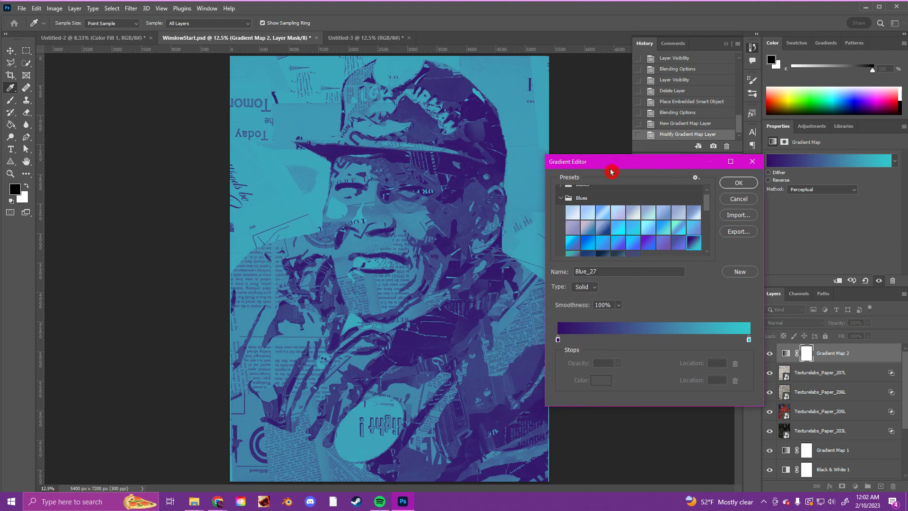
pyautogui.scroll(-1, 694, 249)
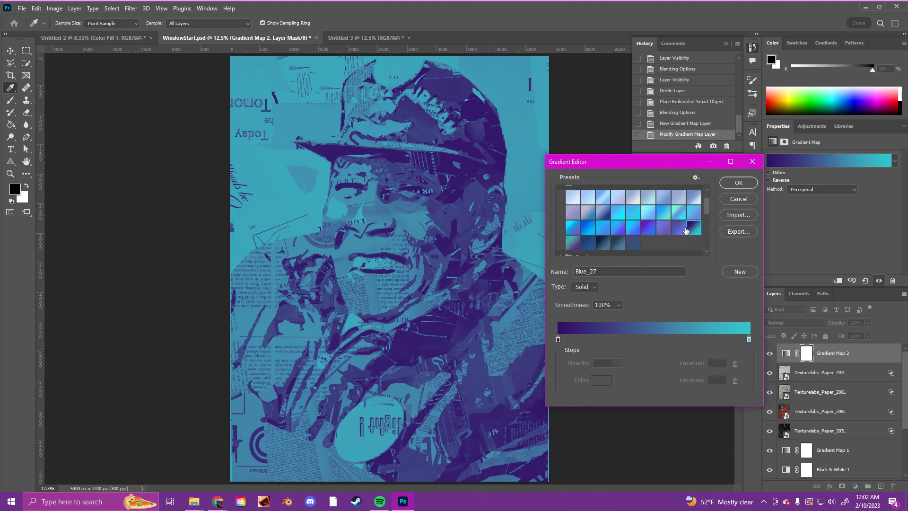
# Try dark green as the color of the gradient's dark stop
pyautogui.doubleClick(559, 339)
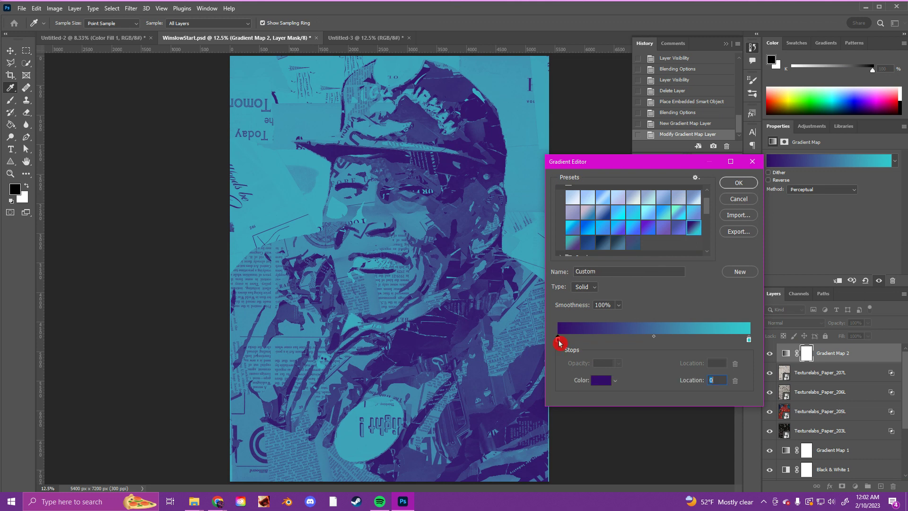
pyautogui.moveTo(632, 308); pyautogui.dragTo(675, 333)
pyautogui.click(761, 262)
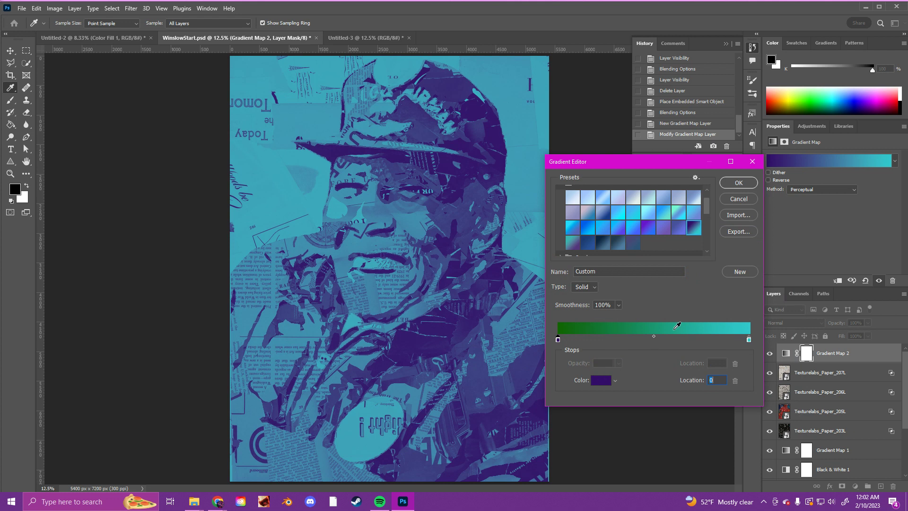
# Reapply the Blue_27 preset and accept the gradient
pyautogui.click(694, 232)
pyautogui.click(739, 184)
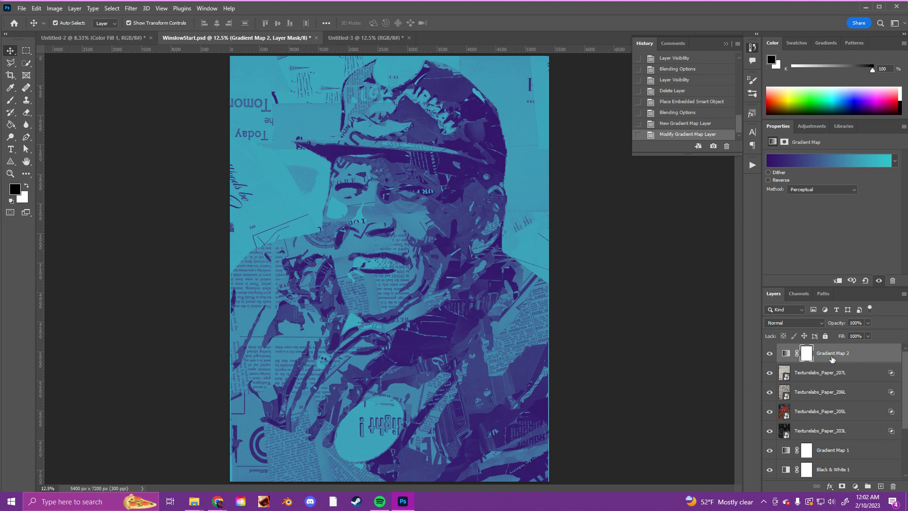
# Lock the Gradient Map 2 layer together with the four Texturelabs paper layers
pyautogui.keyDown('shift'); pyautogui.click(861, 434); pyautogui.keyUp('shift')
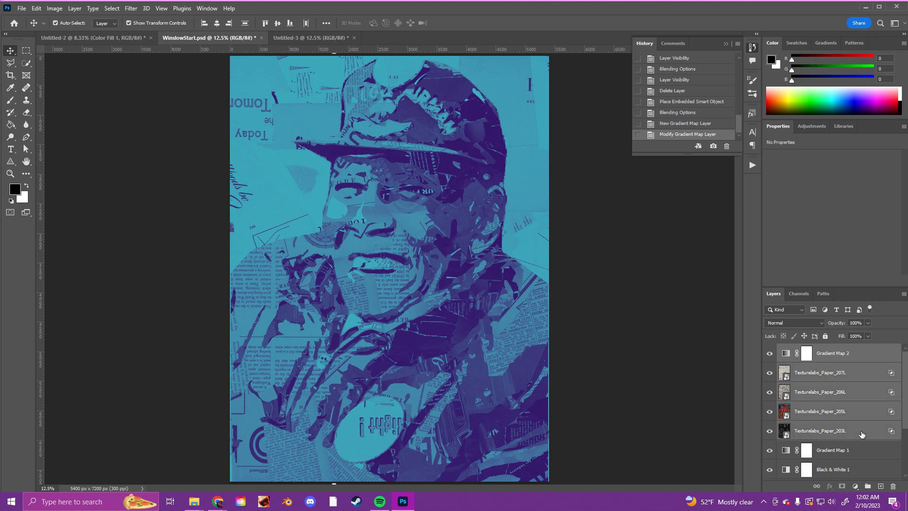
pyautogui.click(825, 337)
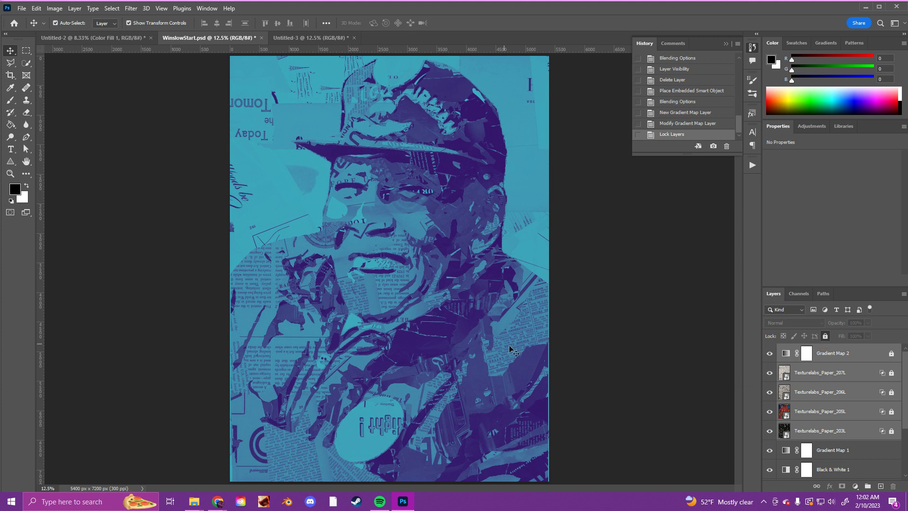
# Scale the layers from Gradient Map 1 down to Layer 1 copy to 82.17% and shift them to the canvas's right edge
pyautogui.scroll(-4, 803, 414)
pyautogui.click(859, 380)
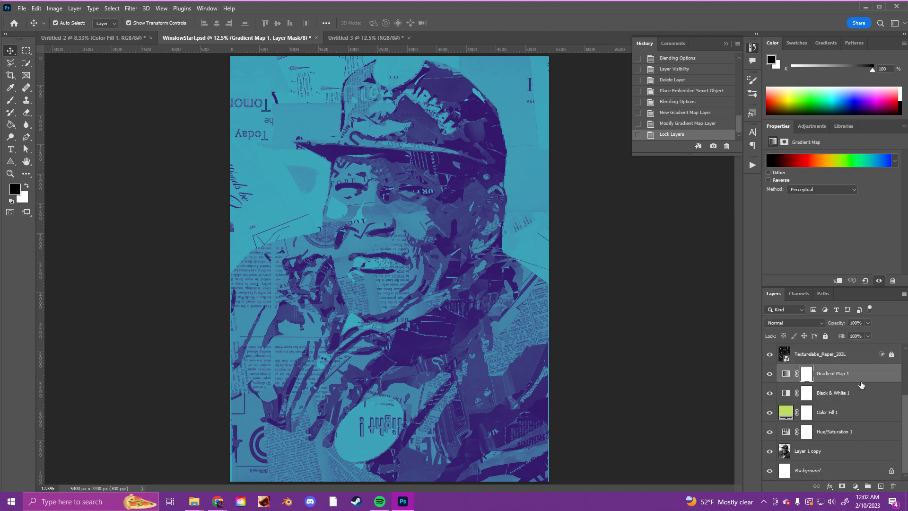
pyautogui.keyDown('shift'); pyautogui.click(865, 452); pyautogui.keyUp('shift')
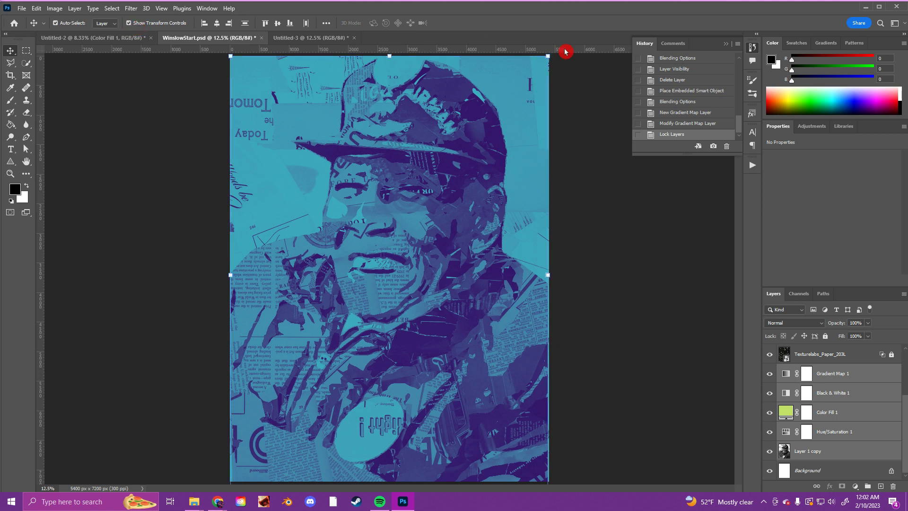
pyautogui.moveTo(547, 57); pyautogui.dragTo(514, 152)
pyautogui.moveTo(427, 304); pyautogui.dragTo(484, 305)
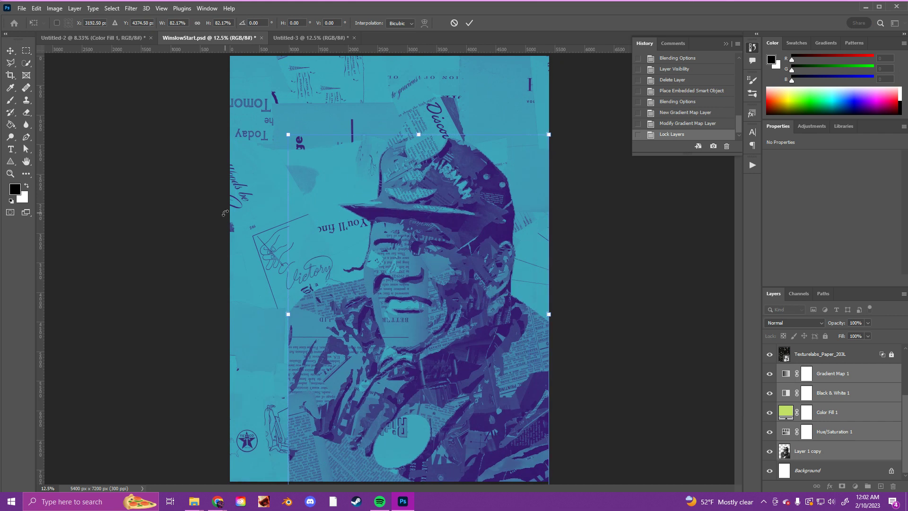
pyautogui.click(469, 23)
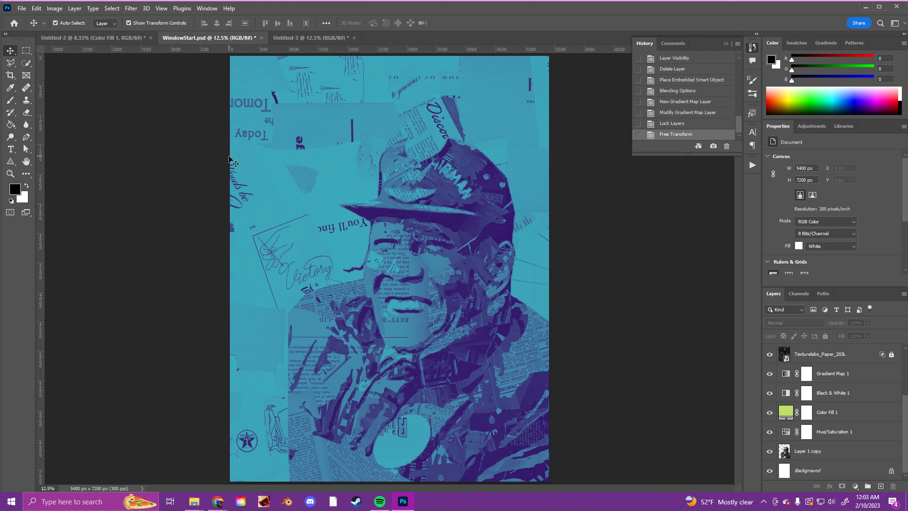
pyautogui.click(21, 8)
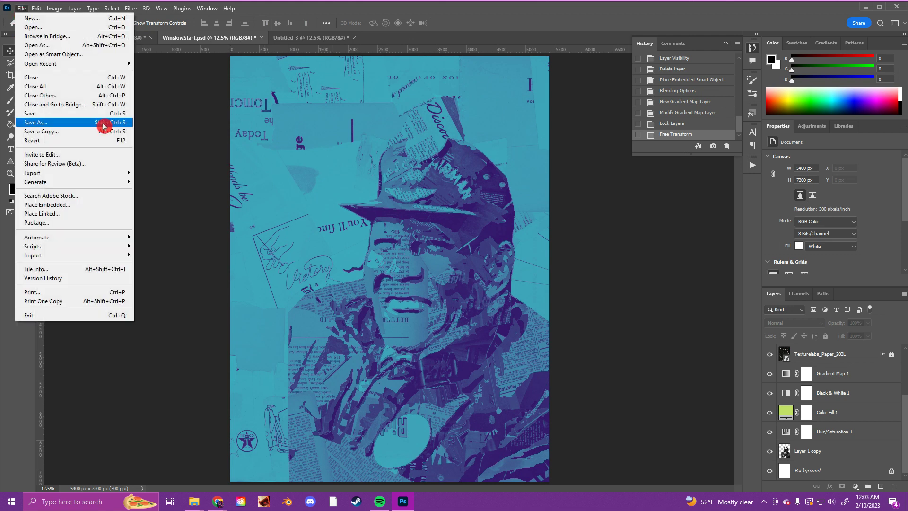
pyautogui.click(172, 126)
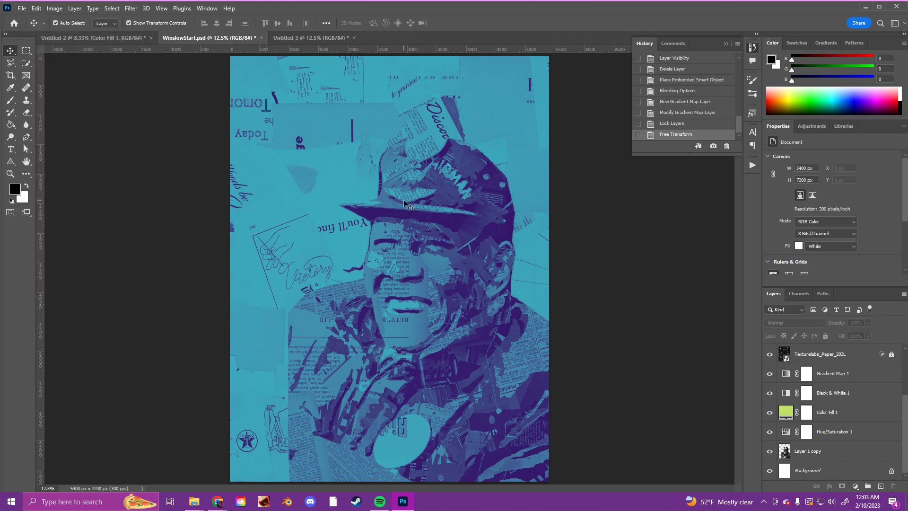